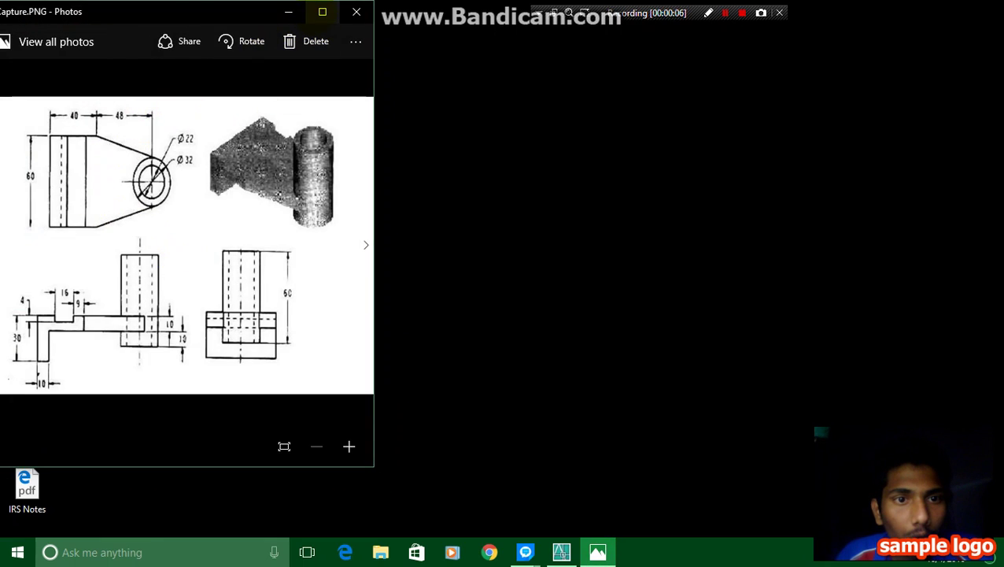
- Maximize and restore the Capture.PNG reference drawing, then bring AutoCAD up beside it
left_click(319, 11)
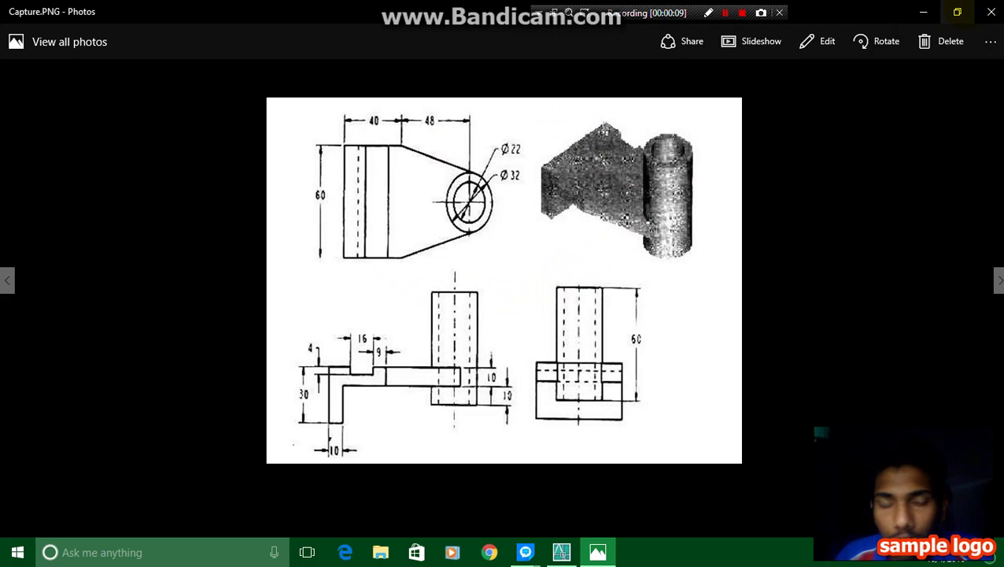
left_click(957, 11)
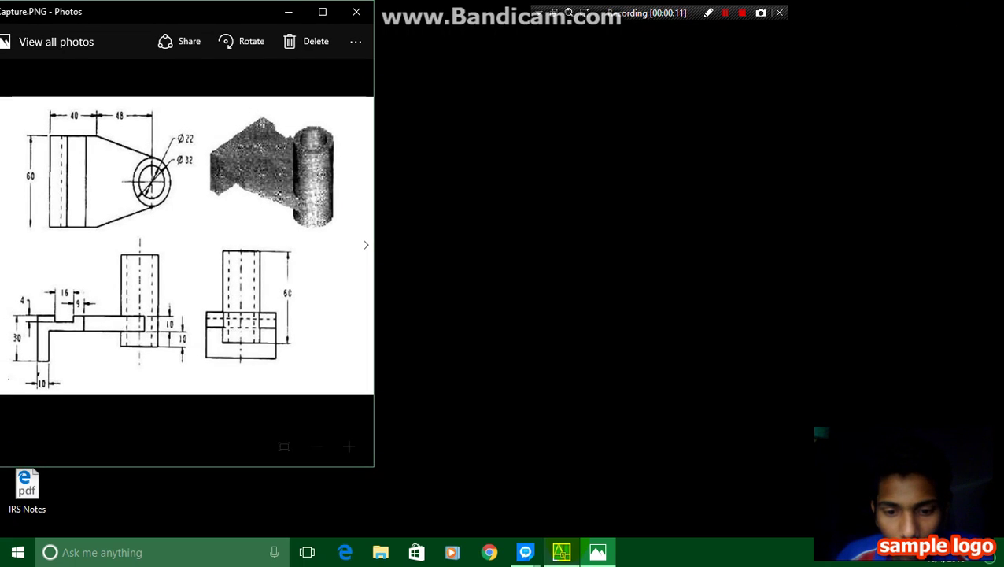
left_click(561, 552)
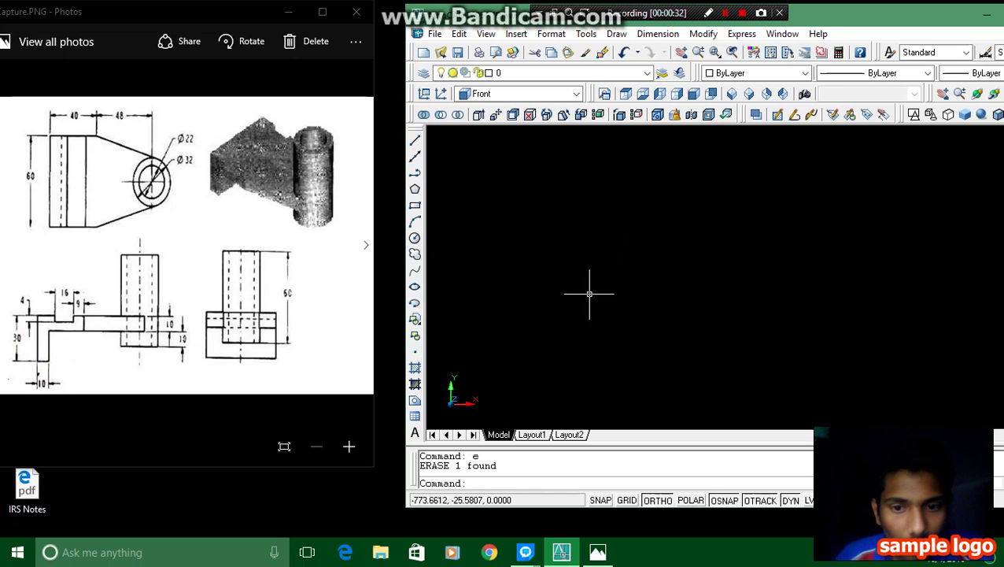
- Start the front-view profile with line segments of 30, 10, 20 and 40 units
left_click(508, 233)
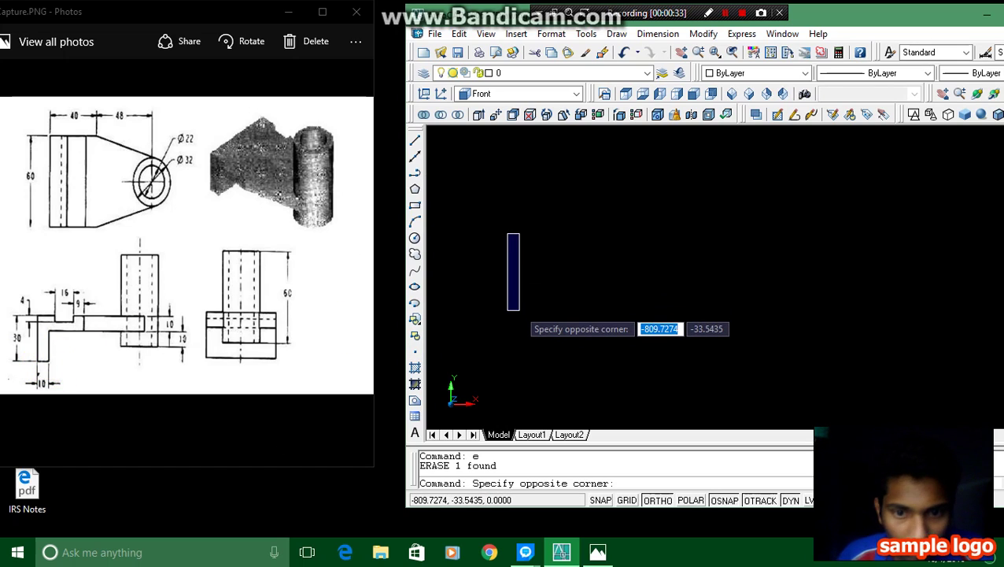
left_click(415, 139)
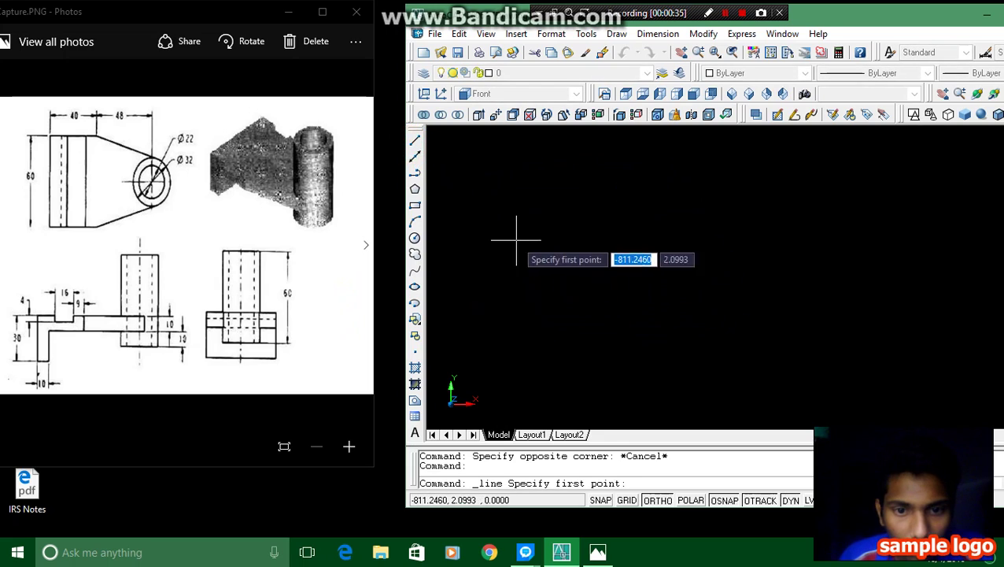
left_click(516, 239)
type("30")
key("Return")
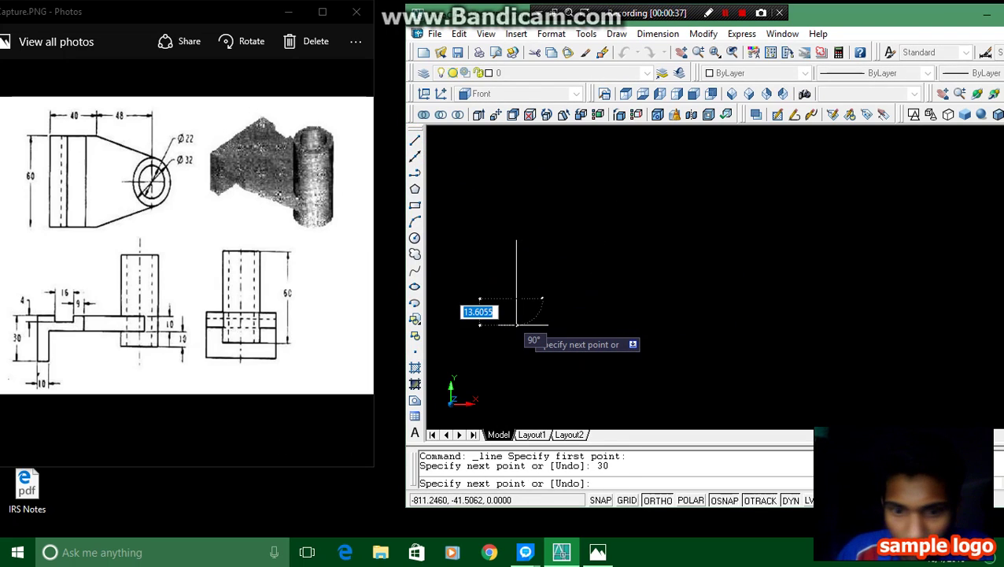
type("10")
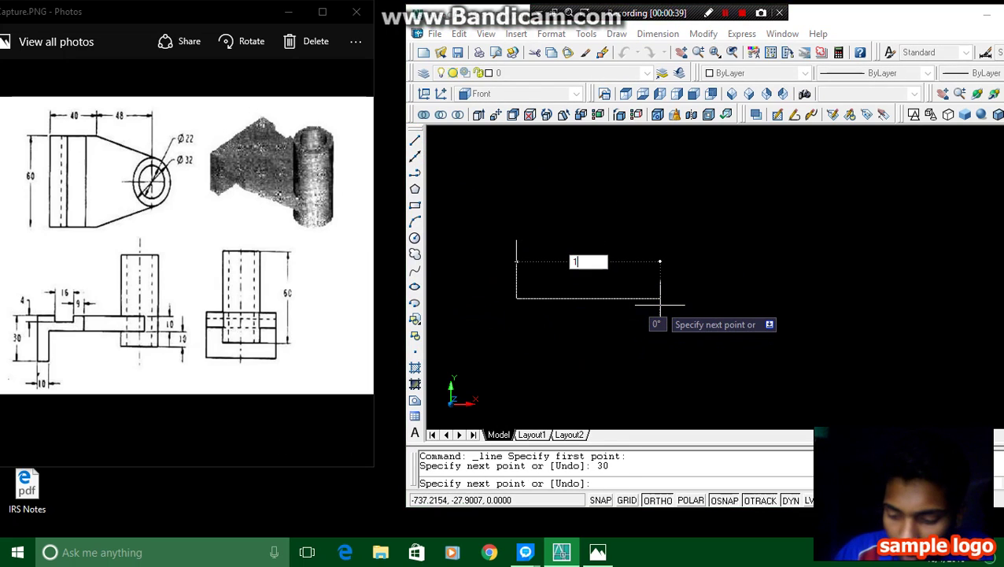
key("Return")
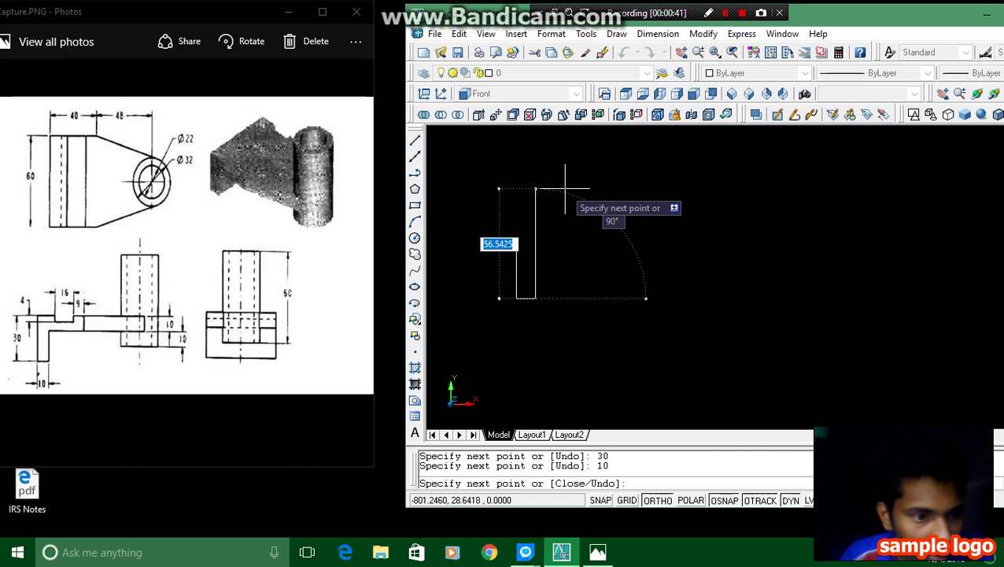
type("20")
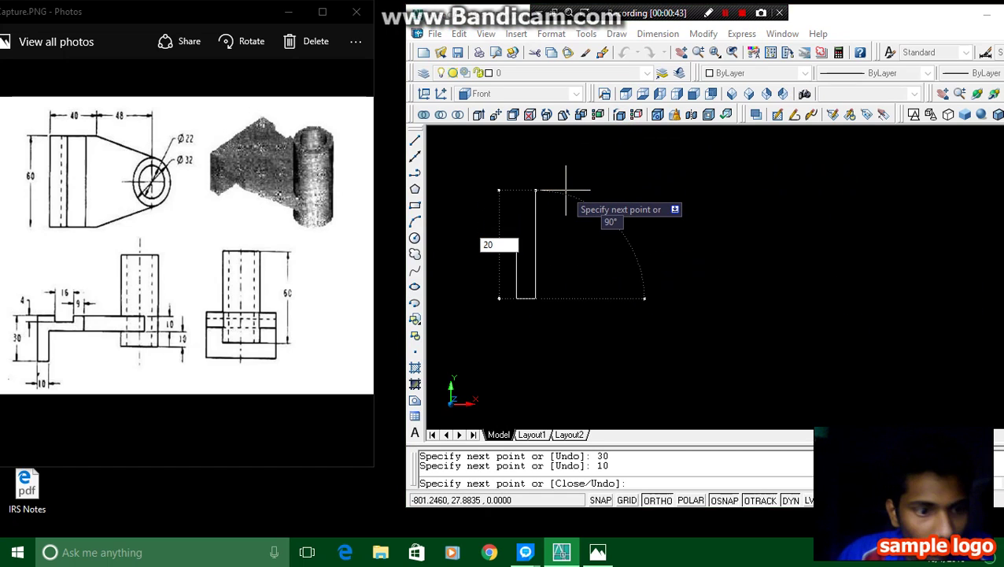
key("Return")
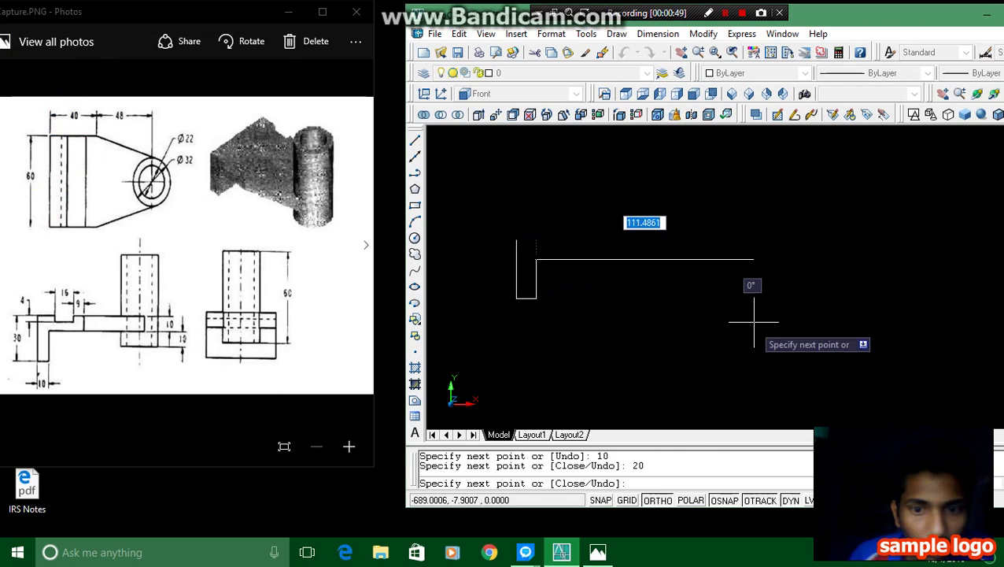
type("40")
key("Return")
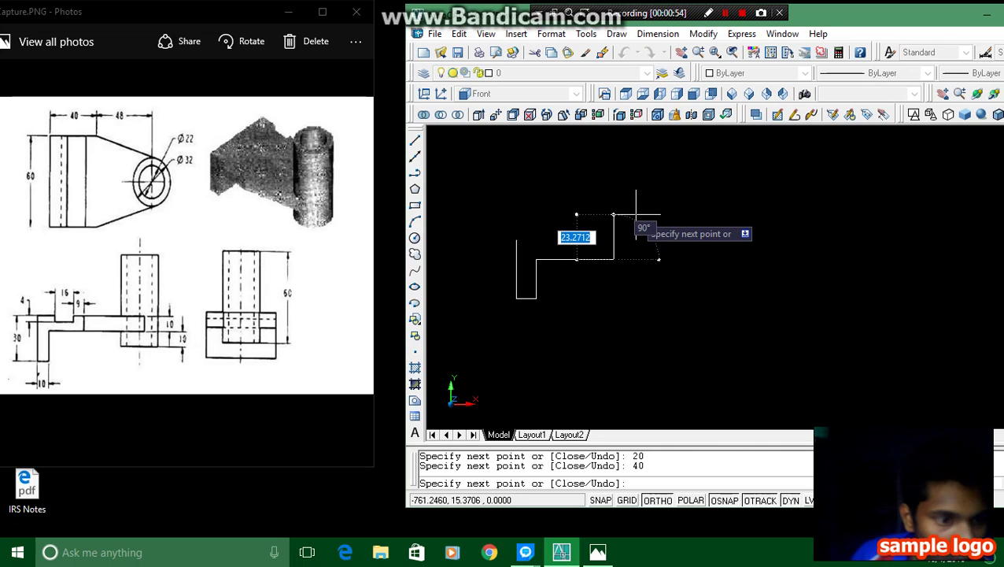
- Finish the notched top with segments 10, 9, 4, 16 and 4, closing the outline
type("10")
key("Return")
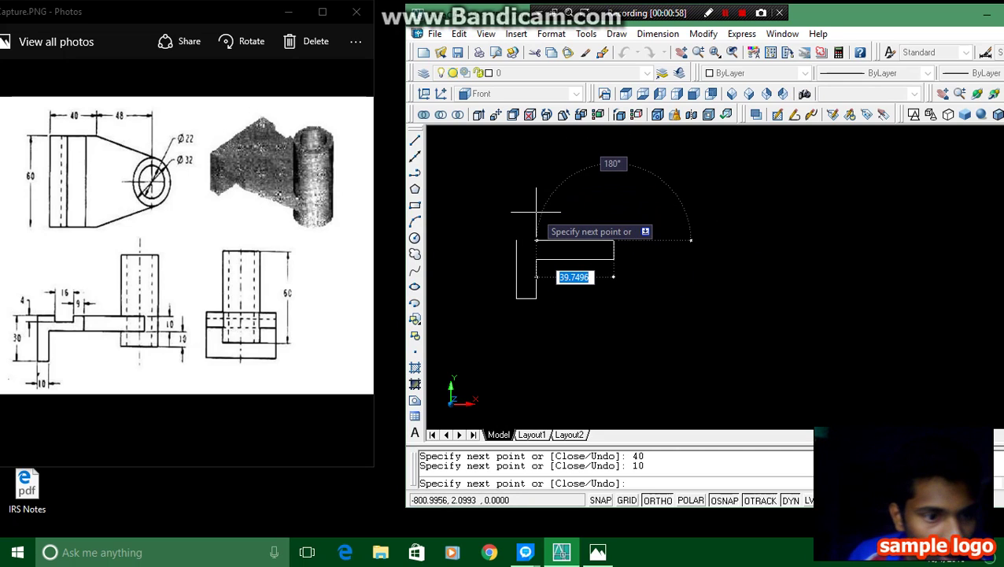
type("9")
key("Return")
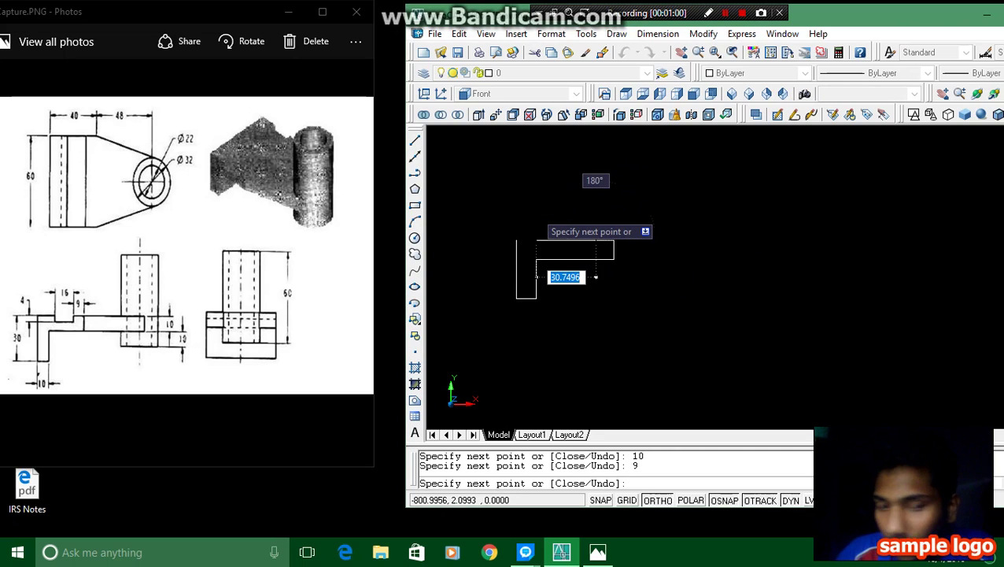
type("4")
key("Return")
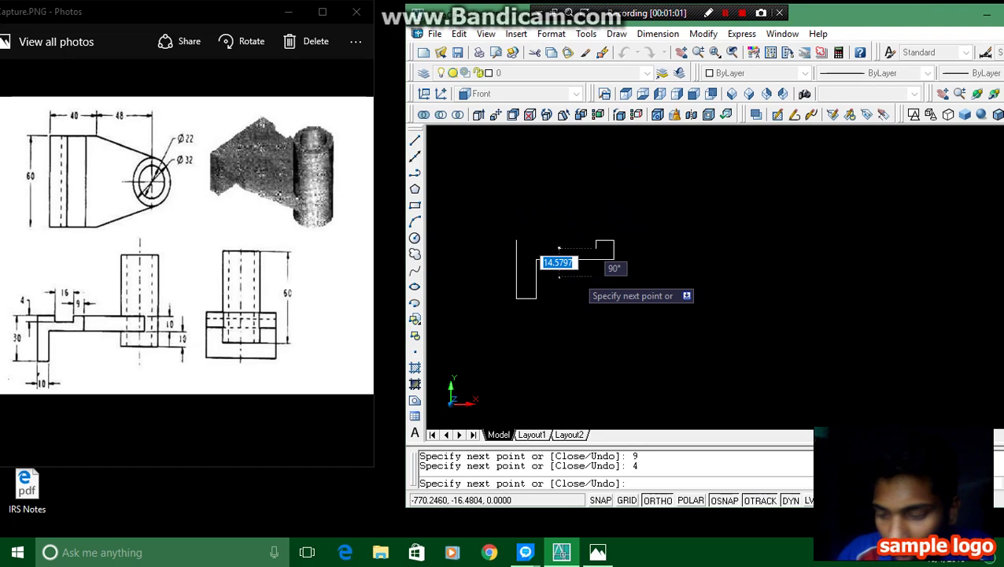
type("1")
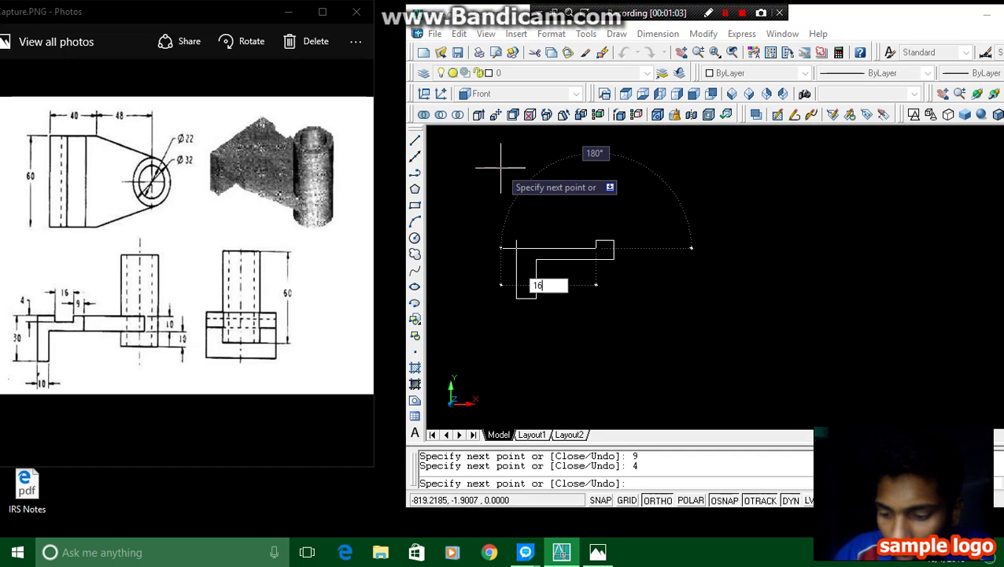
type("6")
key("Return")
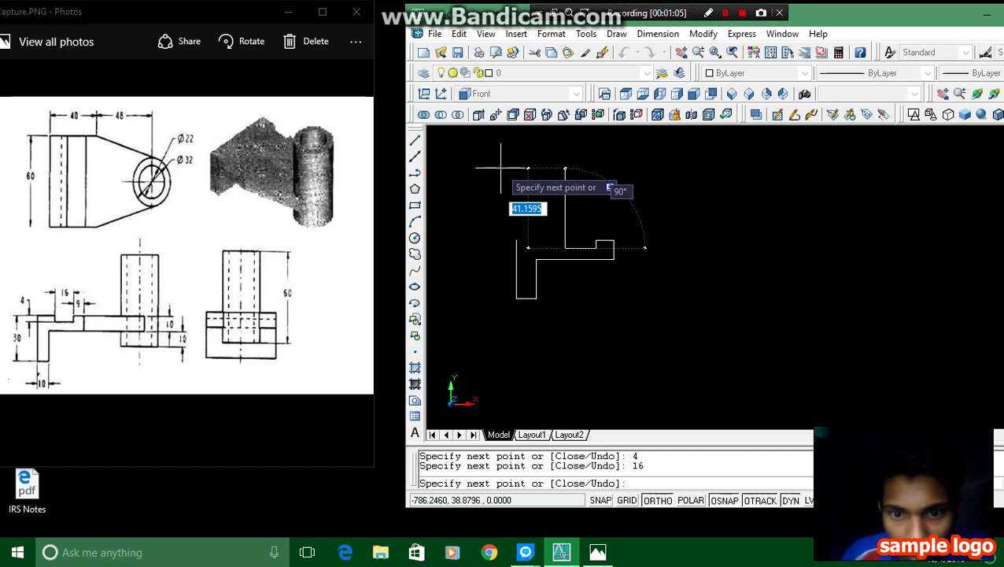
type("4")
key("Return")
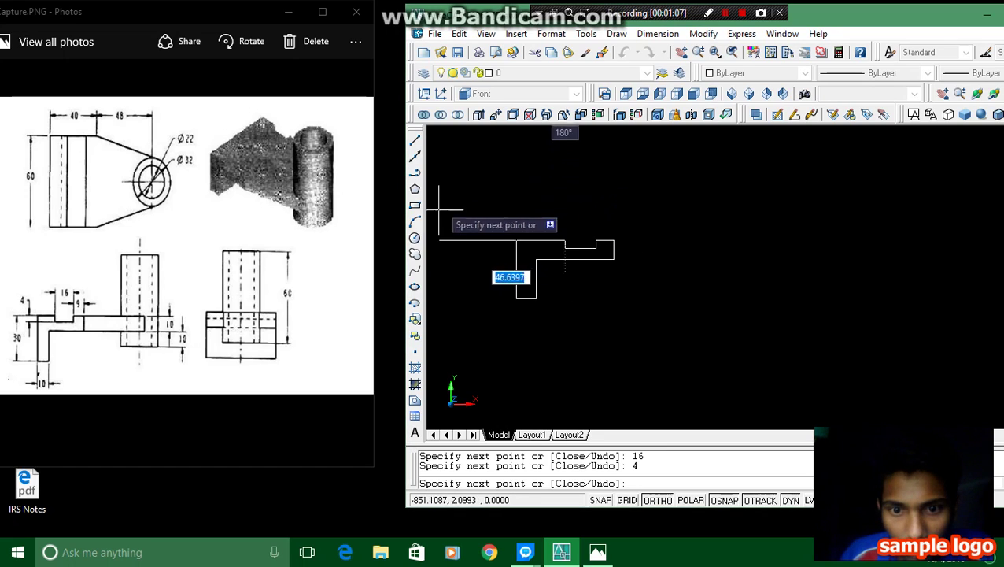
left_click(517, 240)
key("Escape")
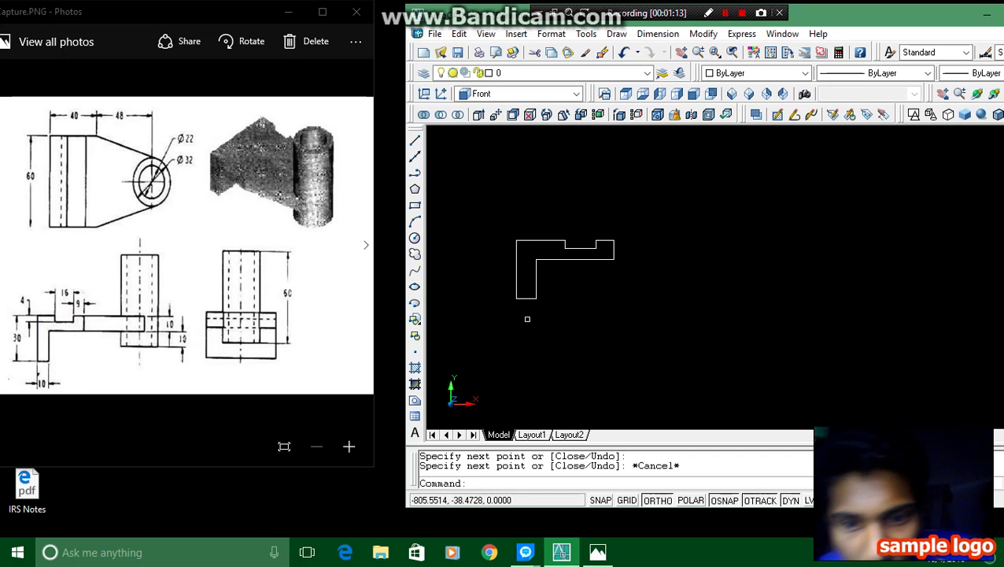
- Convert the ten outline lines into a single region with REG
type("re")
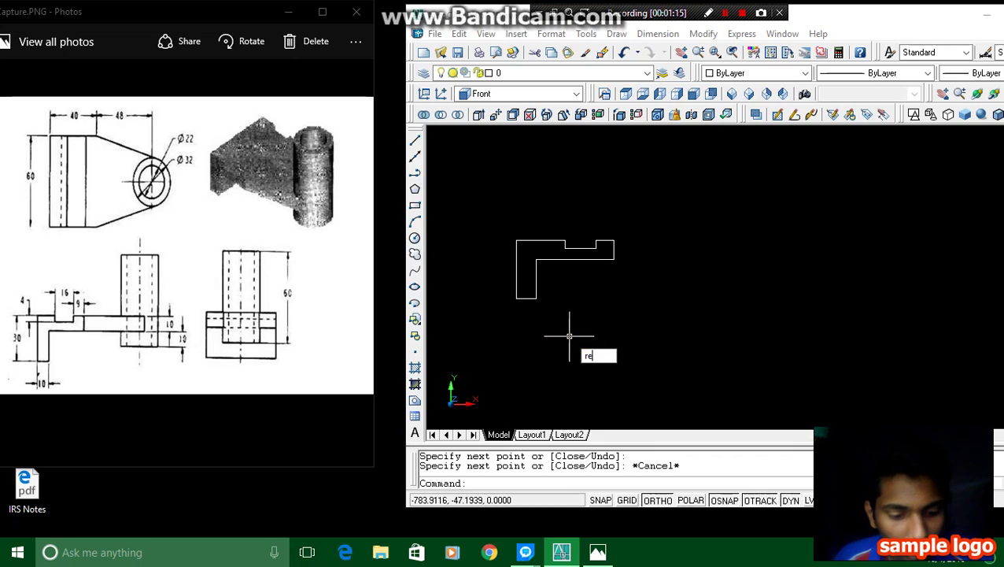
type("g")
key("Return")
left_click(634, 326)
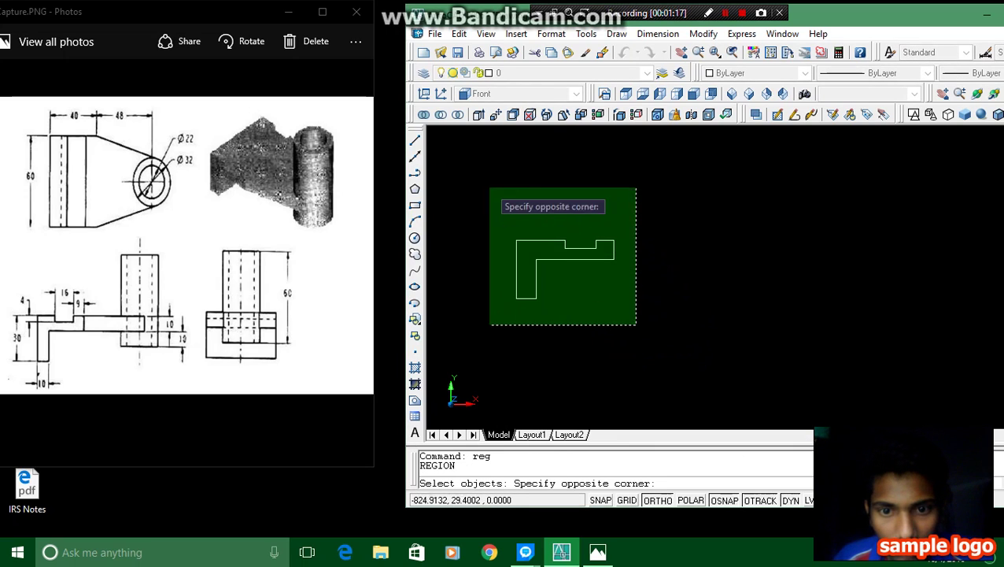
left_click(488, 186)
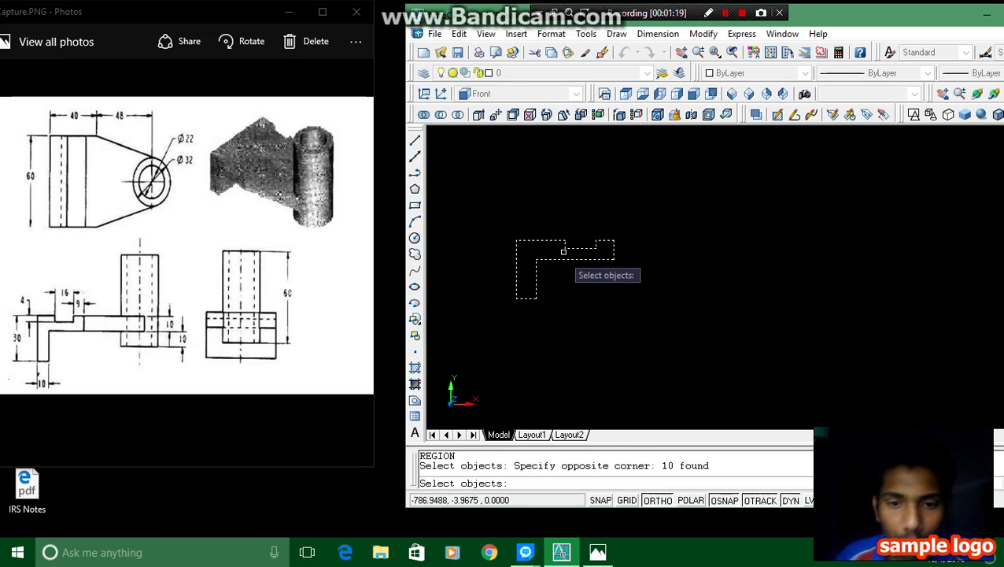
key("Return")
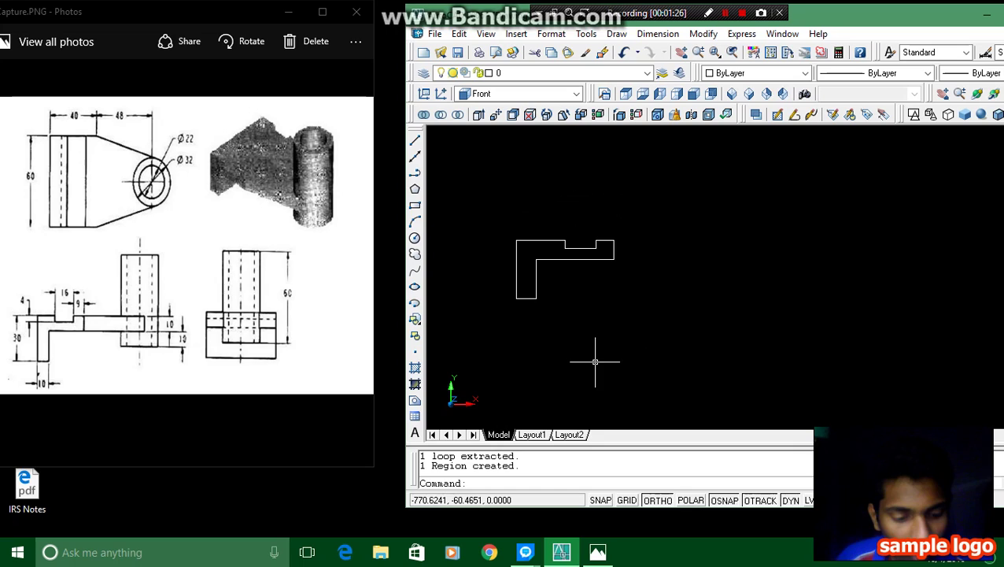
- Extrude the L-shaped region 60 units with 0 taper
type("e")
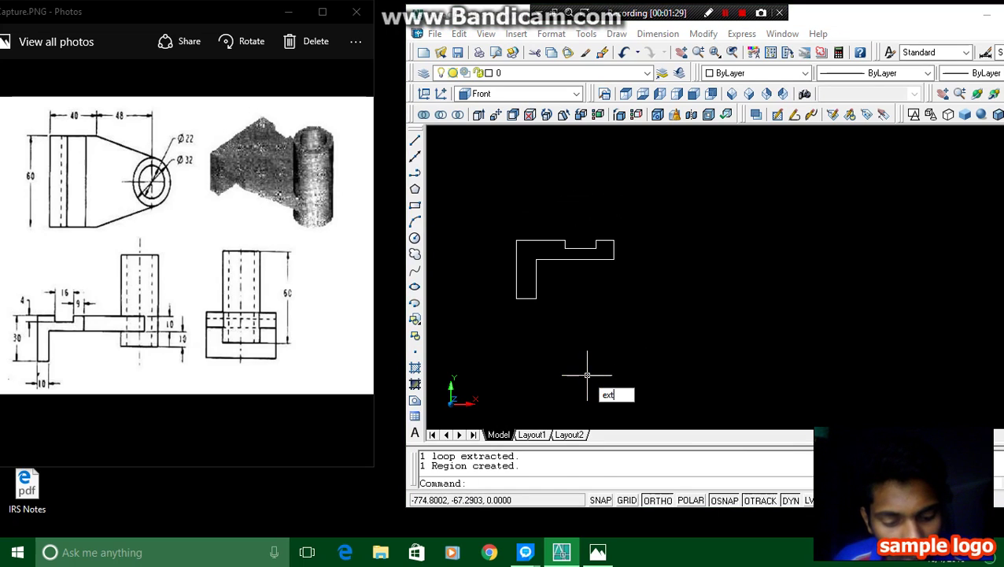
type("xt")
key("Return")
left_click(653, 326)
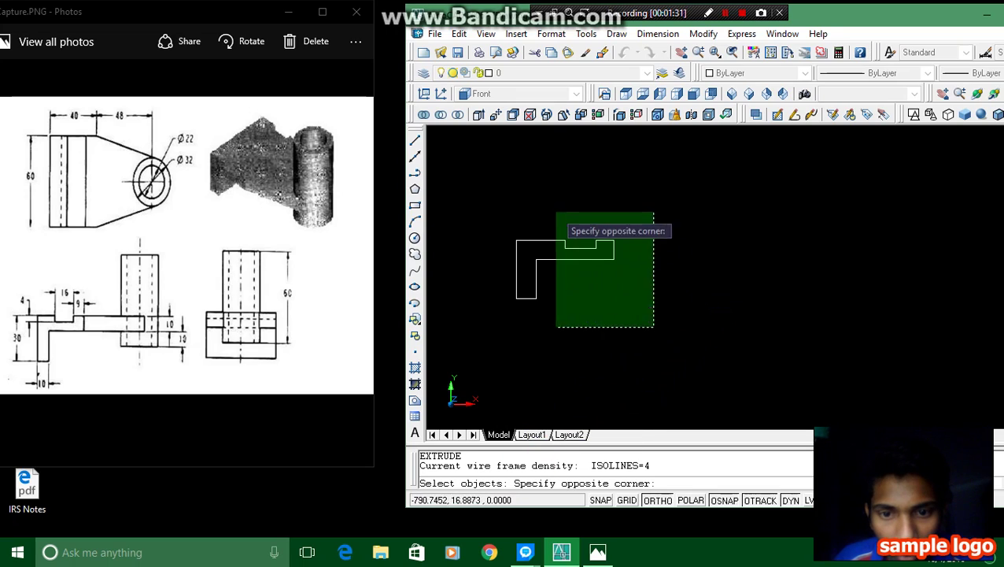
left_click(492, 203)
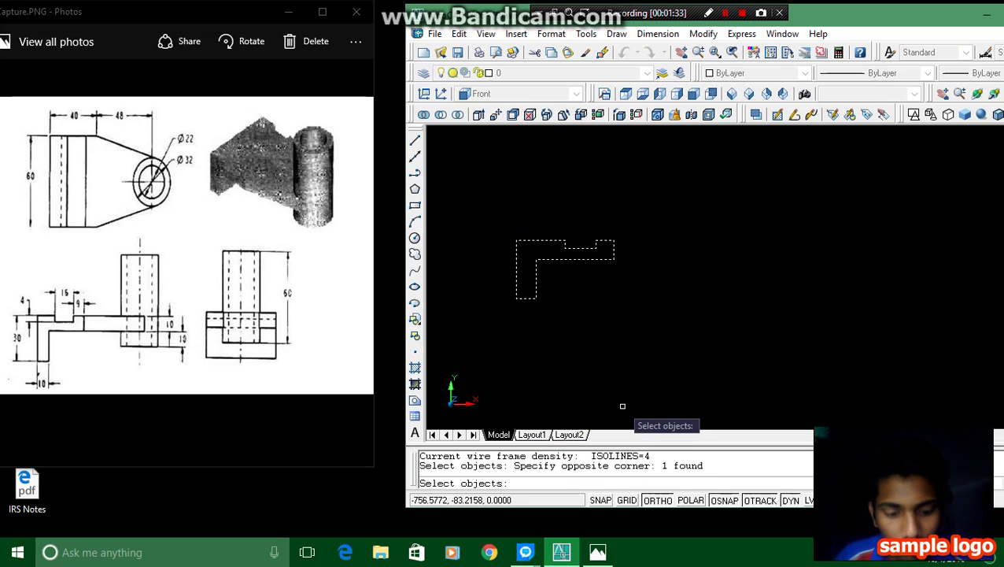
key("Return")
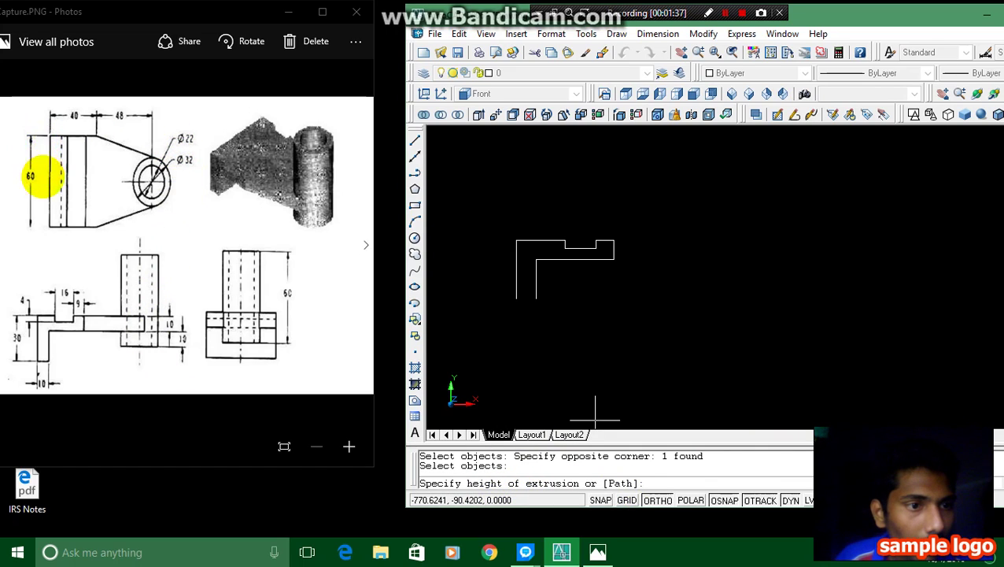
type("6")
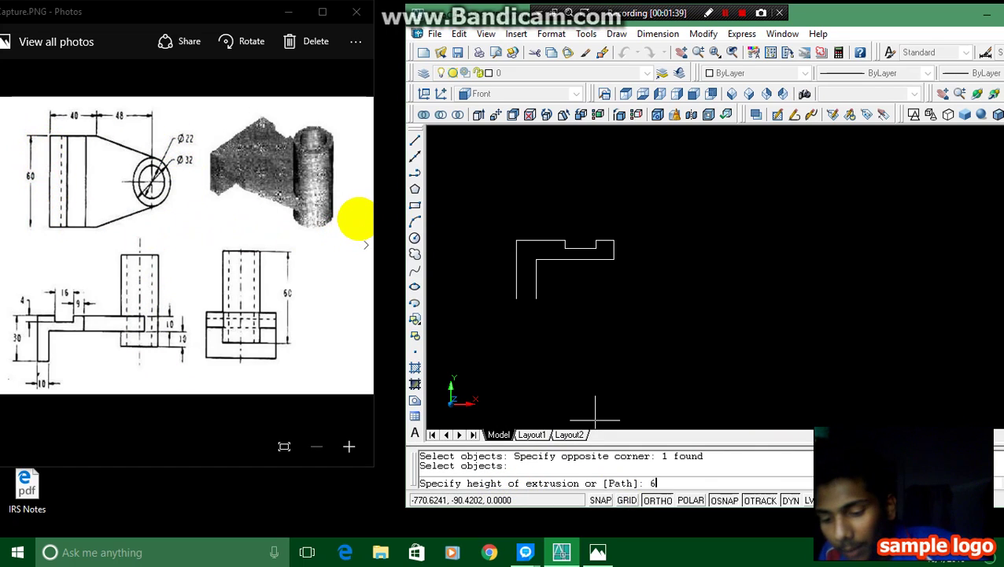
type("0")
key("Return")
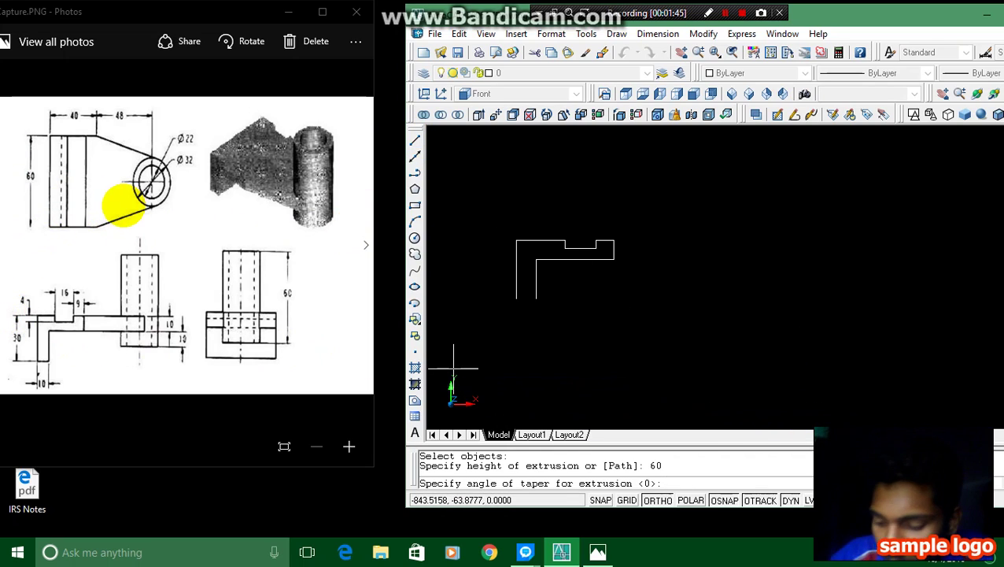
key("Return")
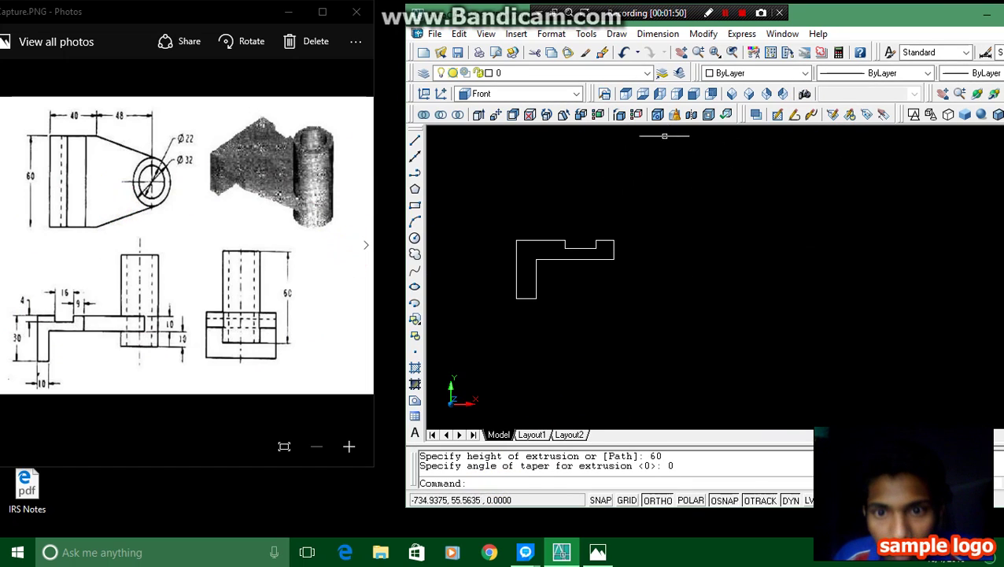
- Switch the view through SW Isometric and Front to Top view
left_click(731, 94)
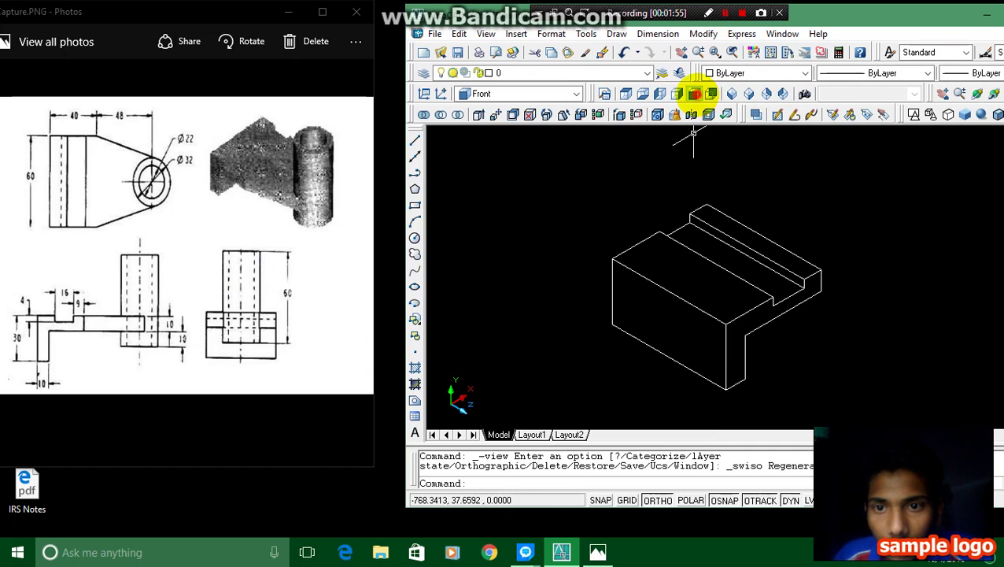
left_click(694, 94)
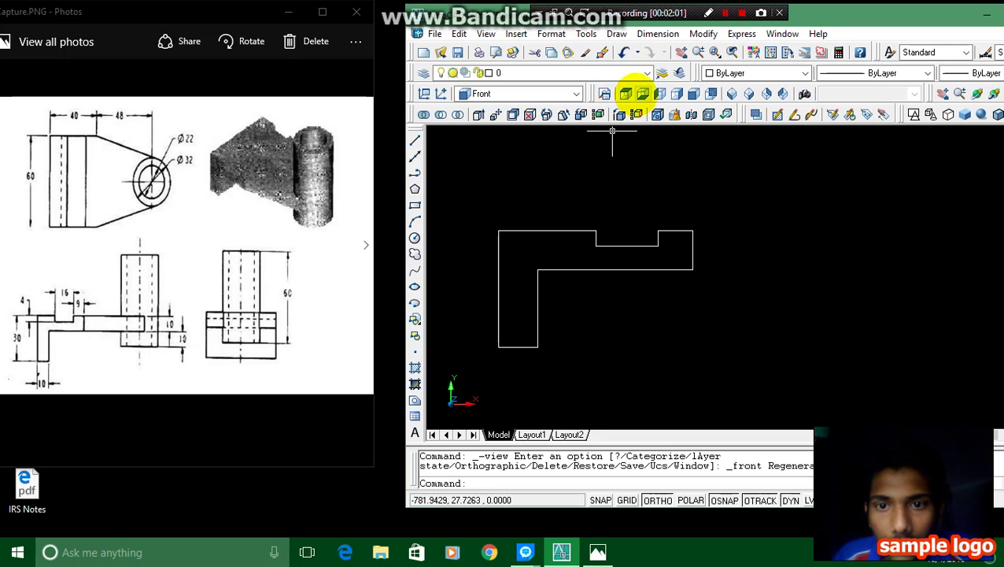
left_click(627, 93)
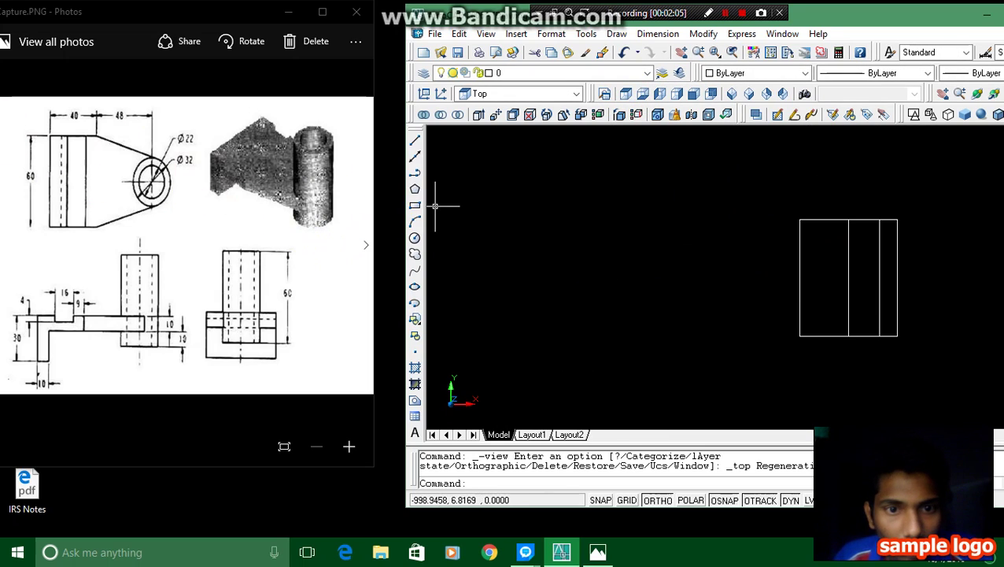
left_click(415, 140)
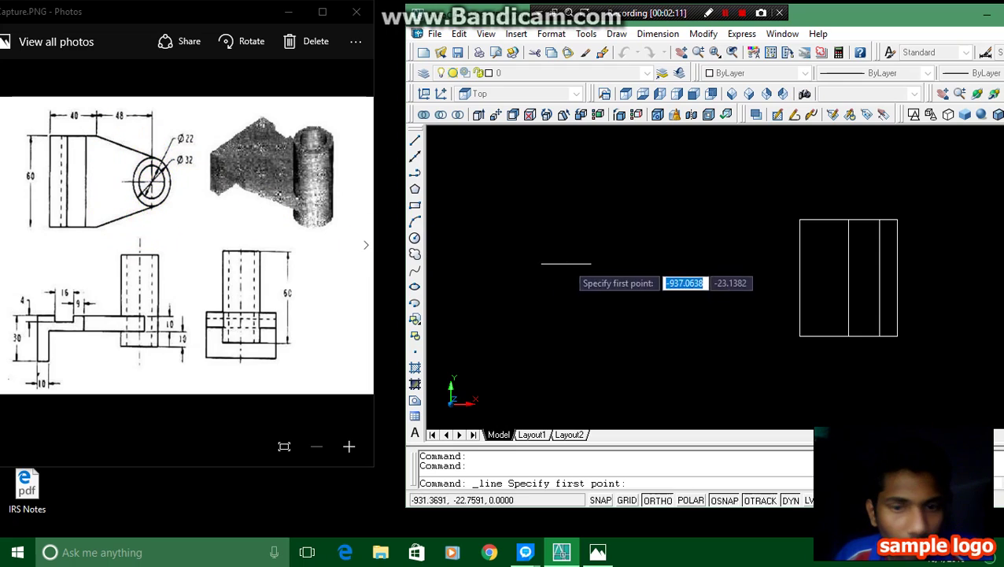
- Draw a 60-unit vertical line and a 48-unit horizontal line from its midpoint
left_click(489, 183)
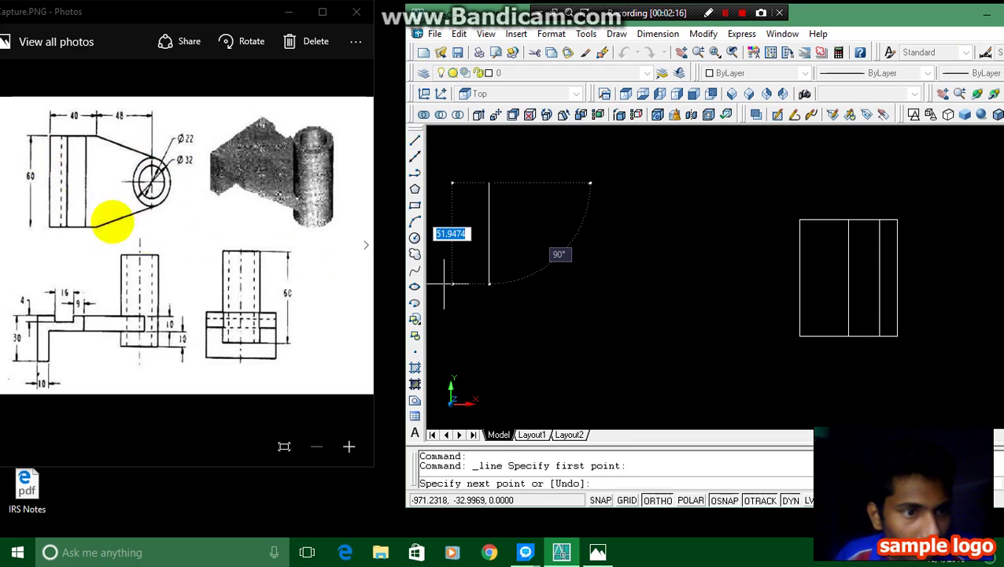
type("60")
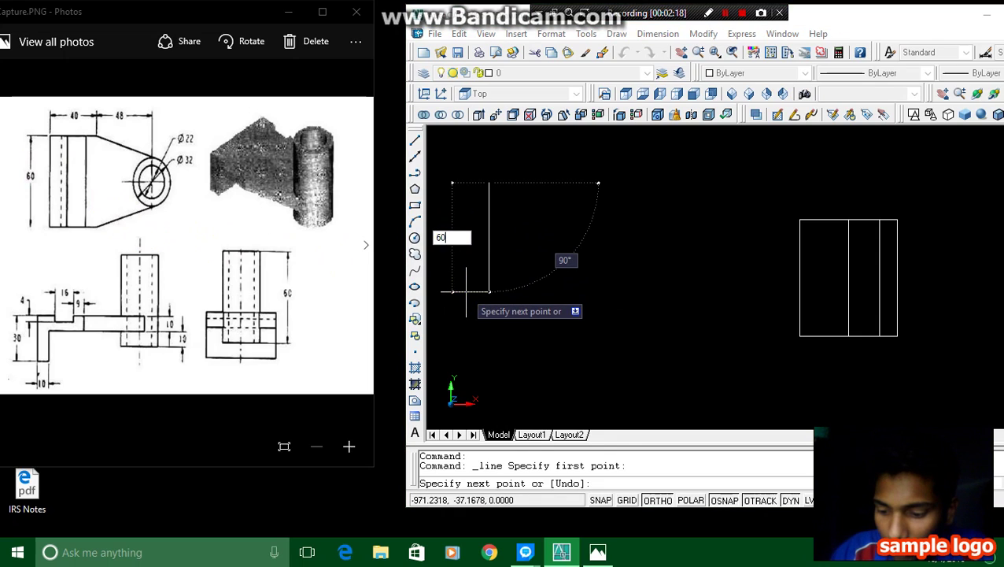
key("Return")
key("Escape")
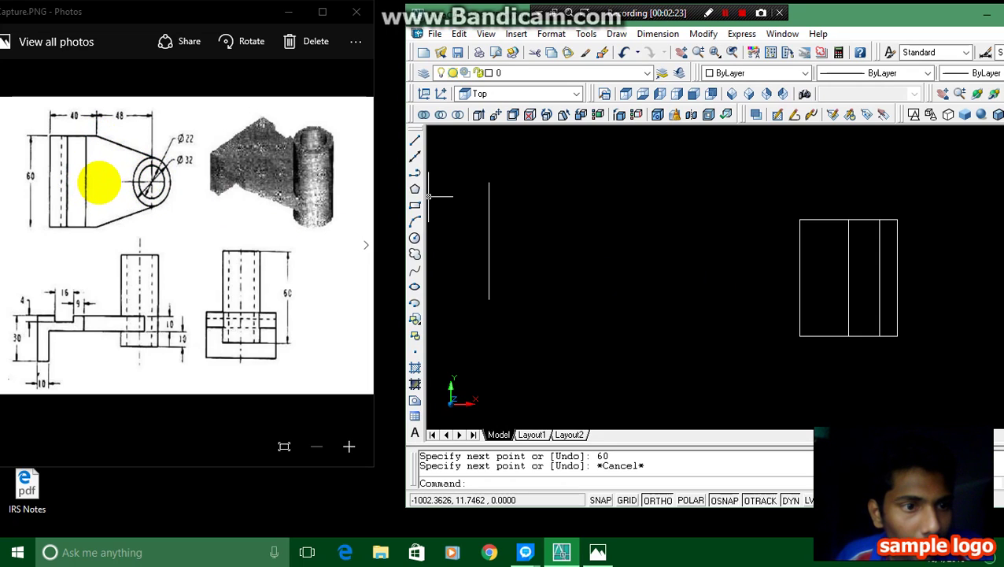
left_click(415, 140)
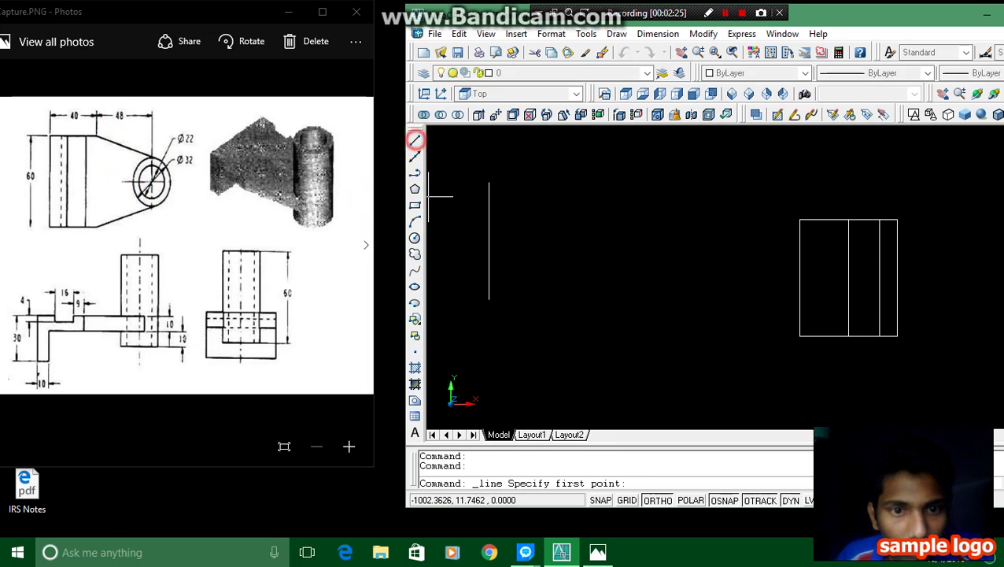
left_click(489, 240)
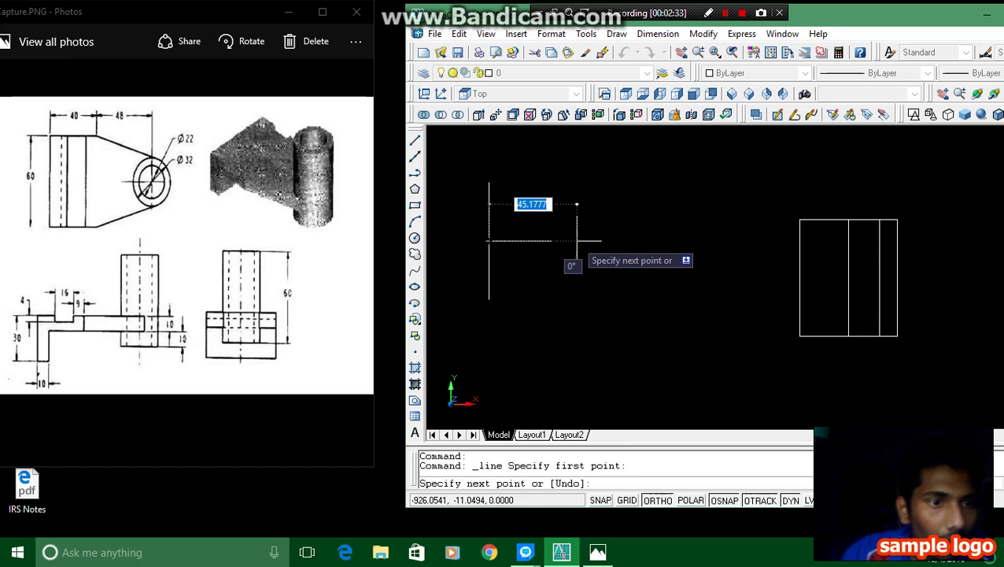
type("48")
key("Return")
key("Escape")
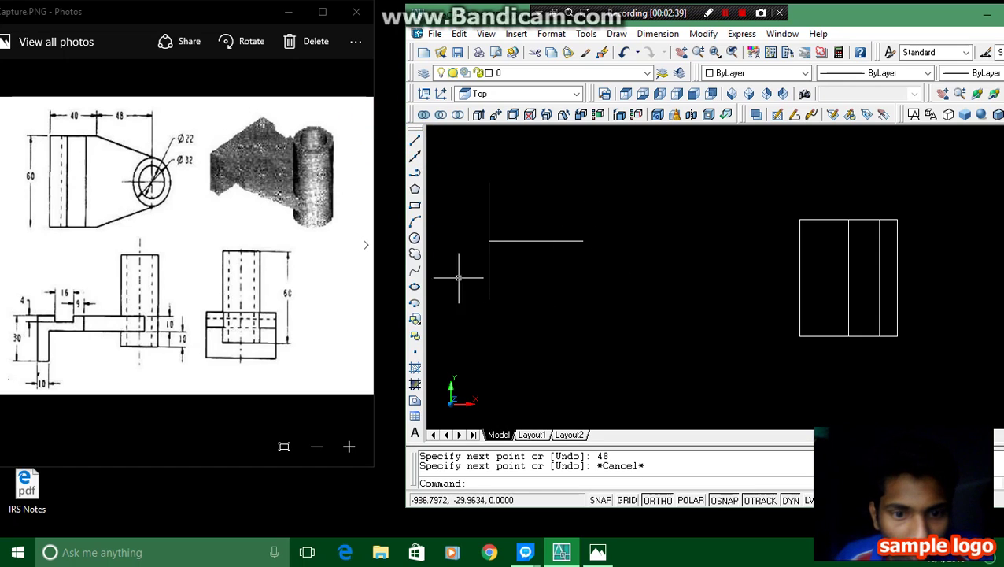
- Draw concentric circles of radius 16 and 11.2 at the line's end, then select the horizontal line
left_click(415, 238)
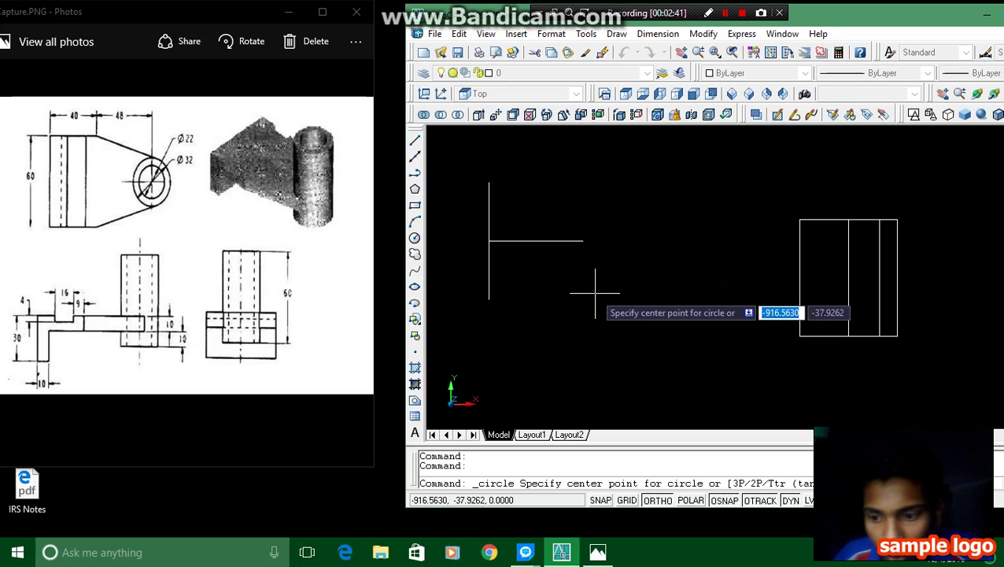
left_click(581, 240)
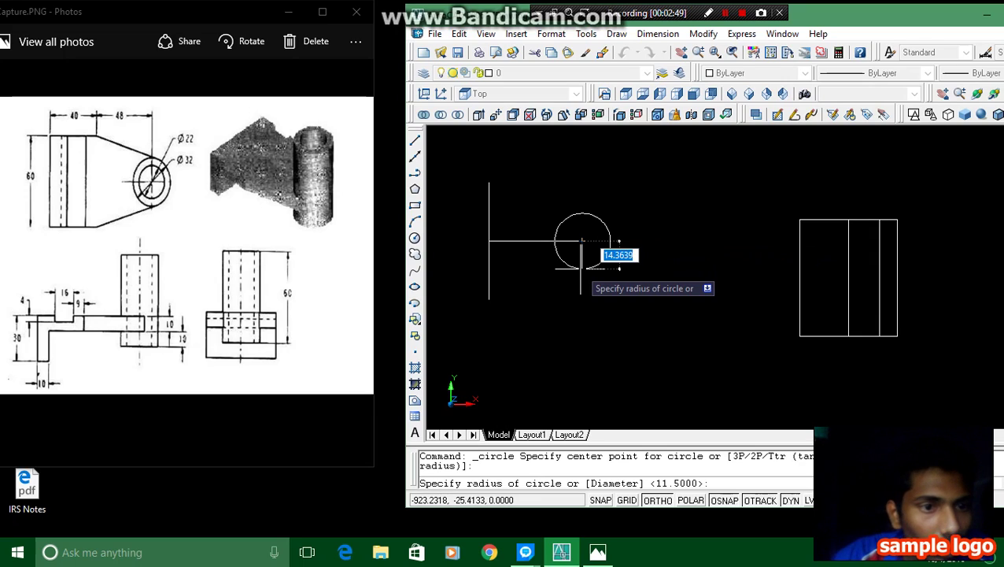
type("1")
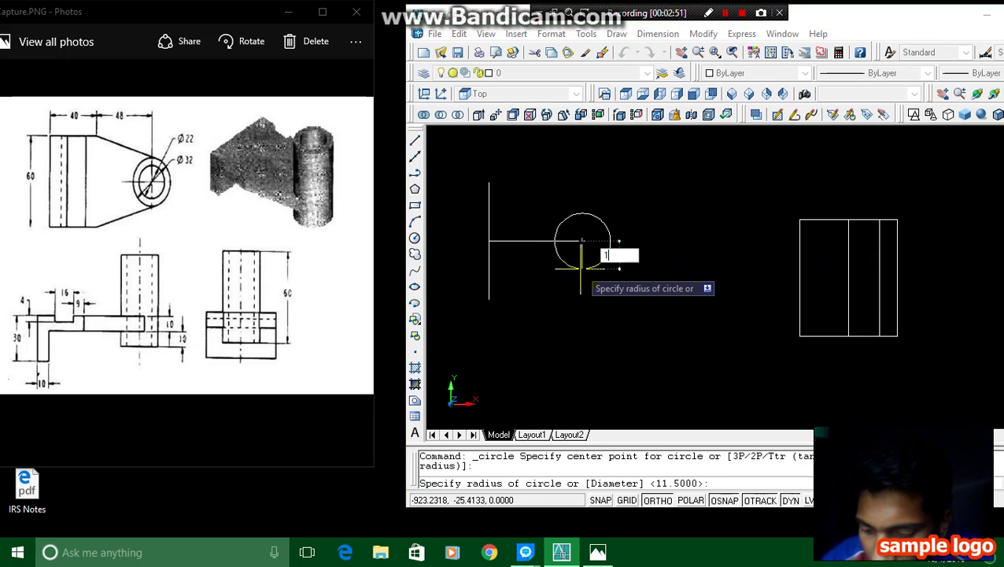
type("6")
key("Return")
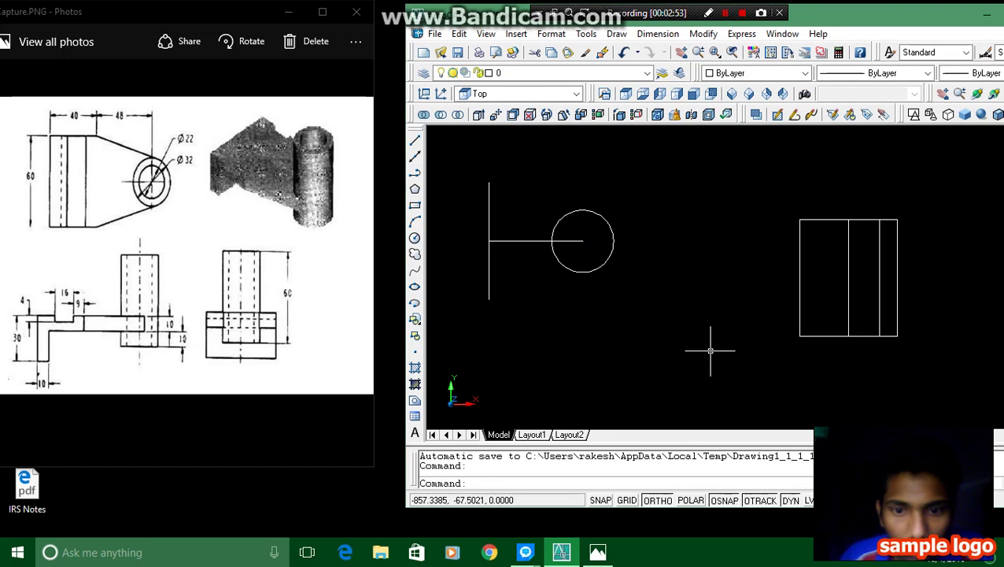
left_click(414, 238)
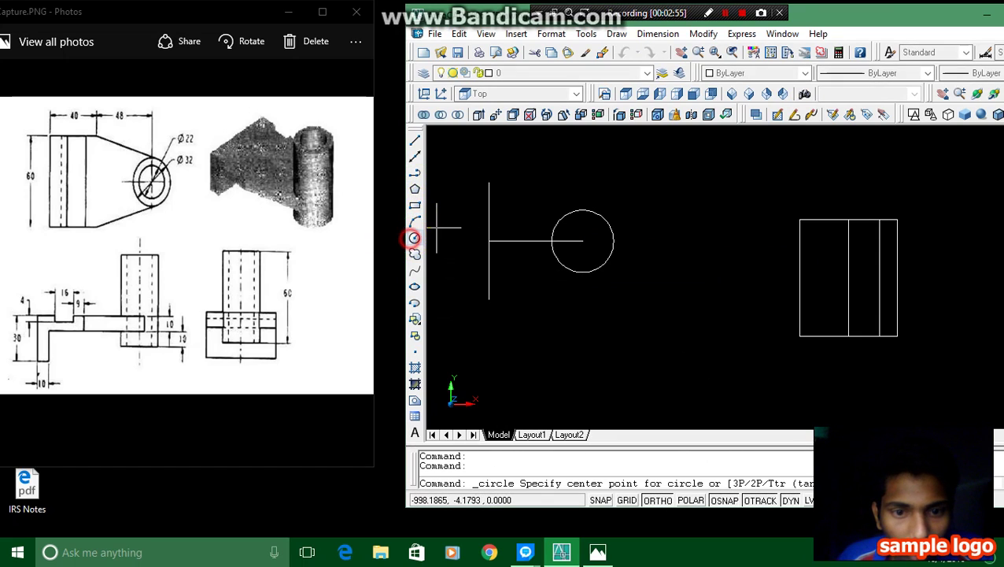
left_click(582, 241)
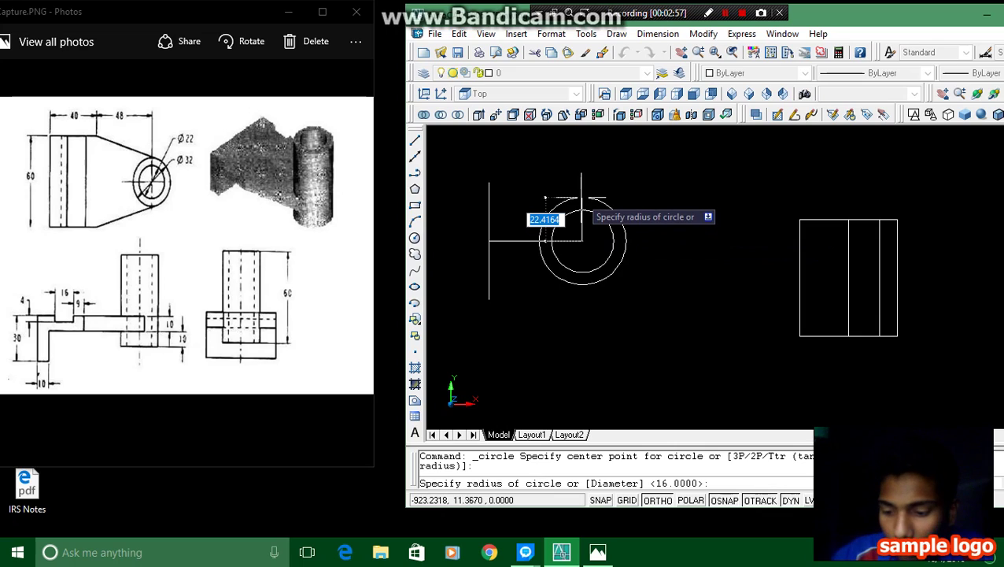
type("11.2")
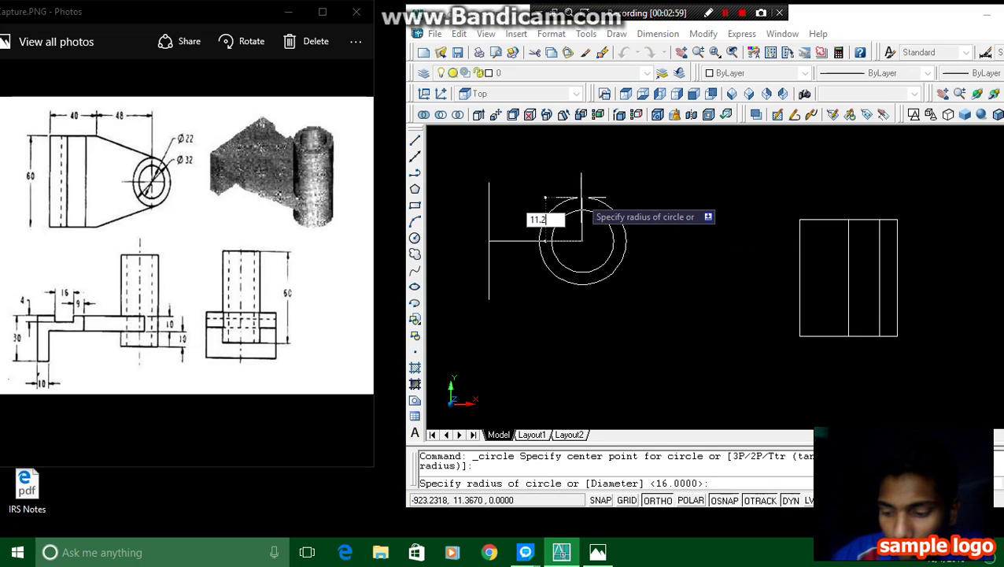
key("Return")
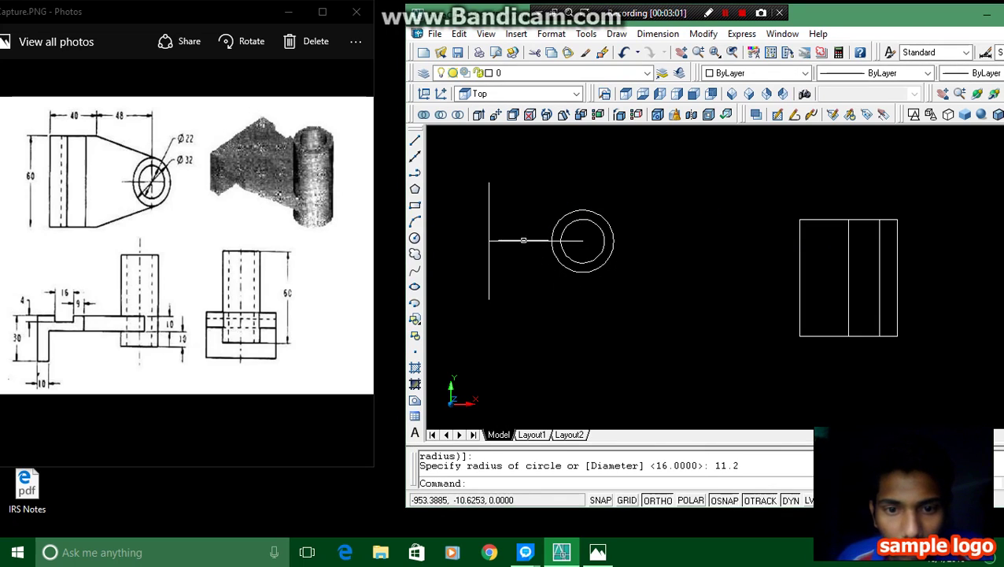
left_click(526, 250)
left_click(511, 214)
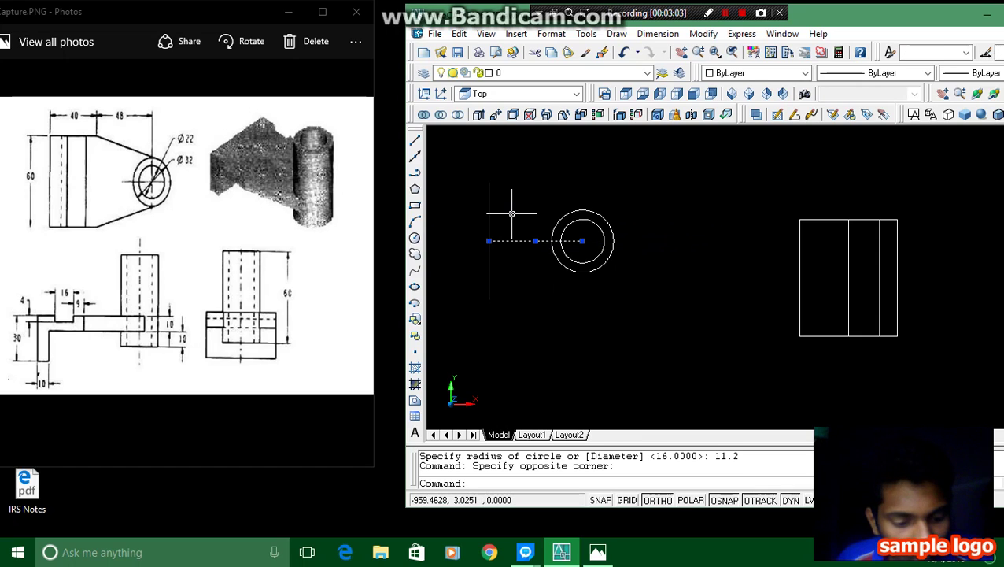
- Erase the horizontal construction line and limit object snap to Endpoint and Tangent
type("e")
key("Return")
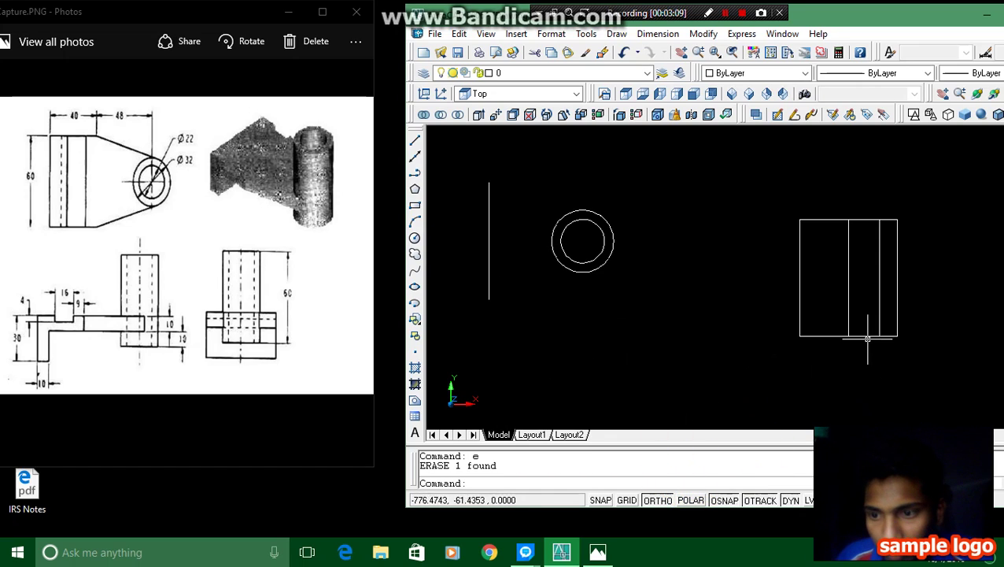
left_click(722, 499)
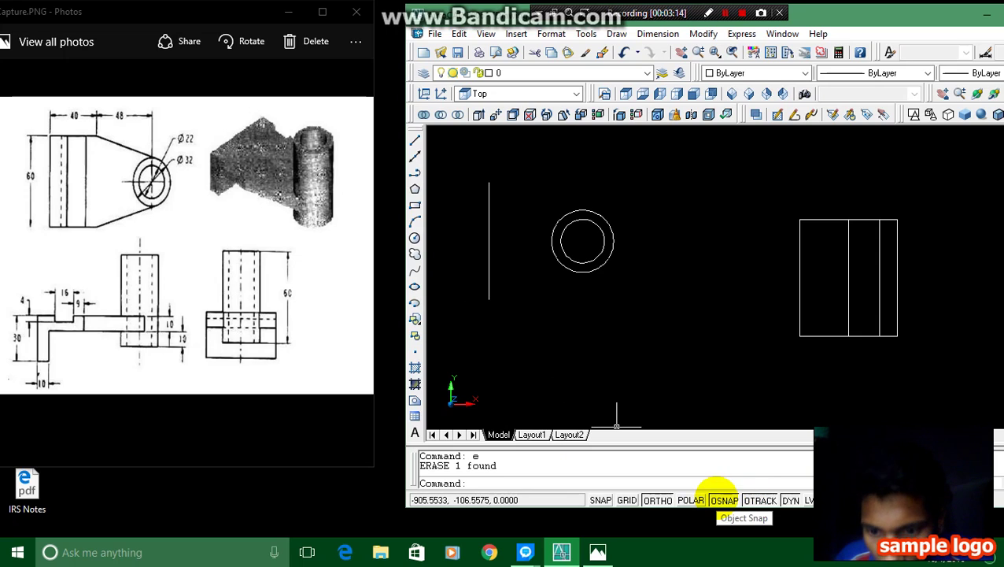
right_click(720, 497)
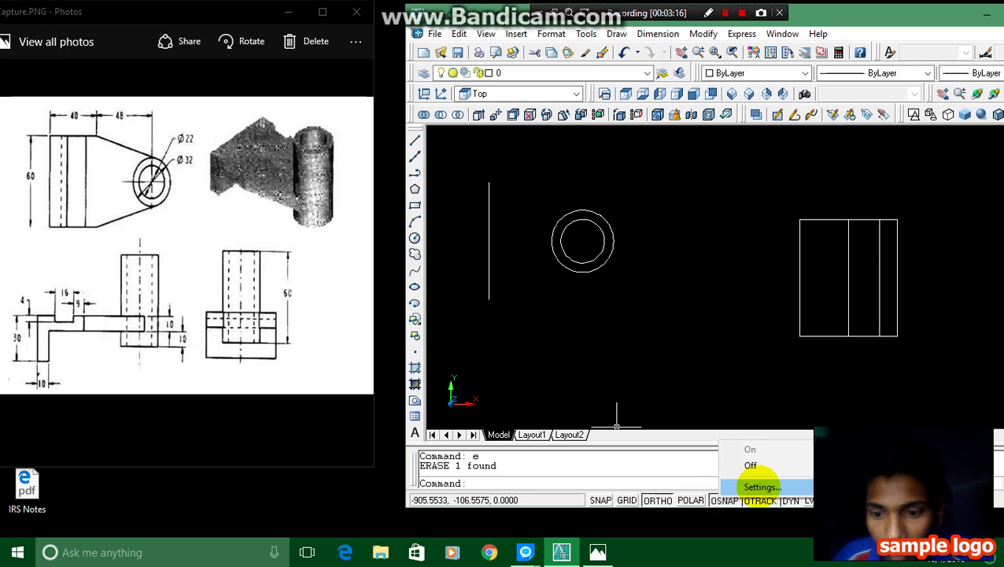
left_click(757, 486)
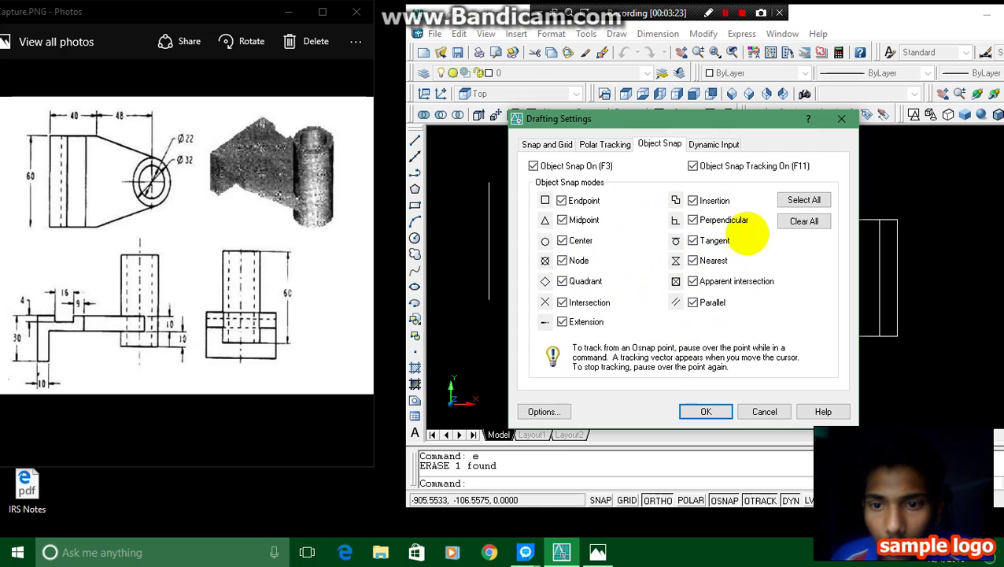
left_click(806, 222)
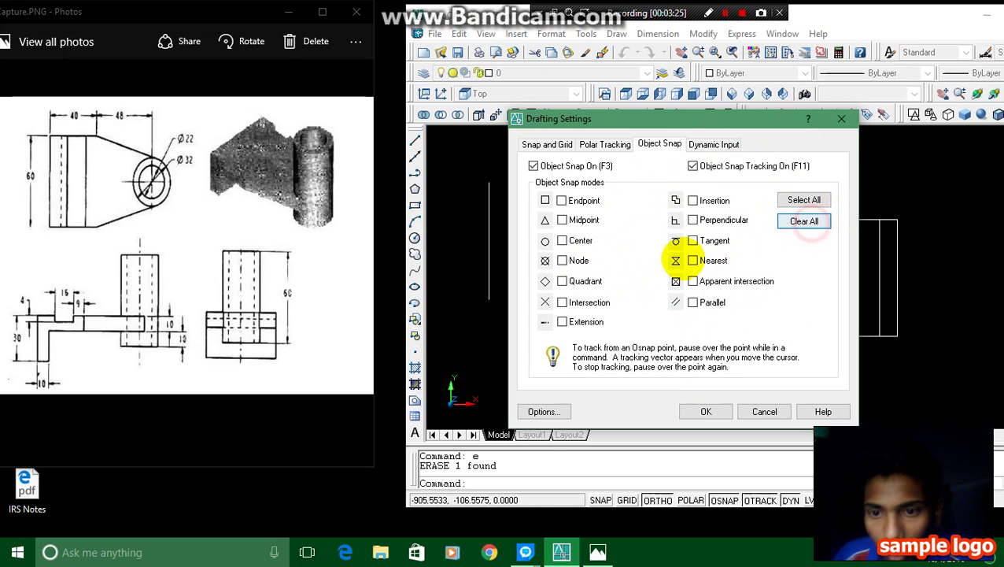
left_click(686, 238)
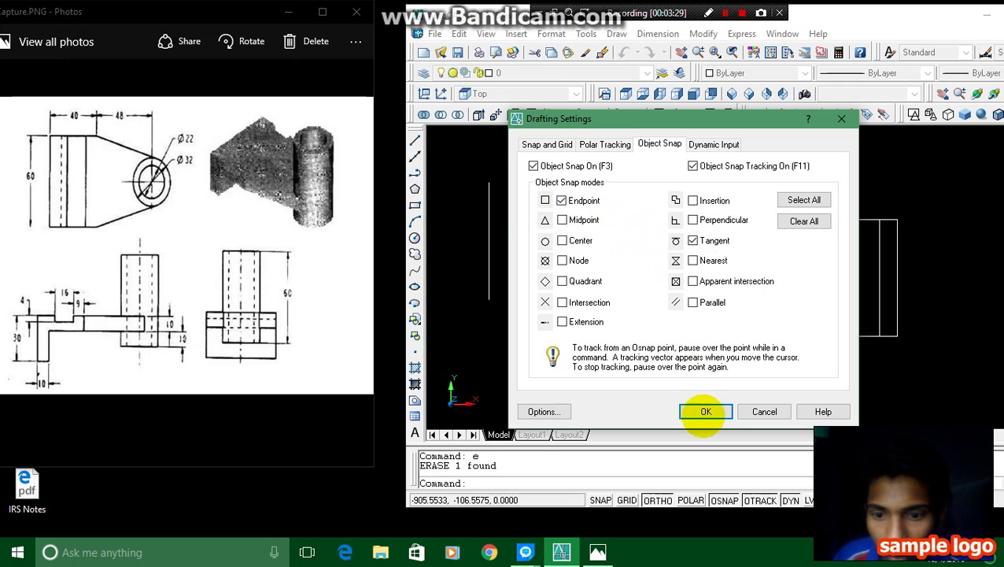
left_click(706, 410)
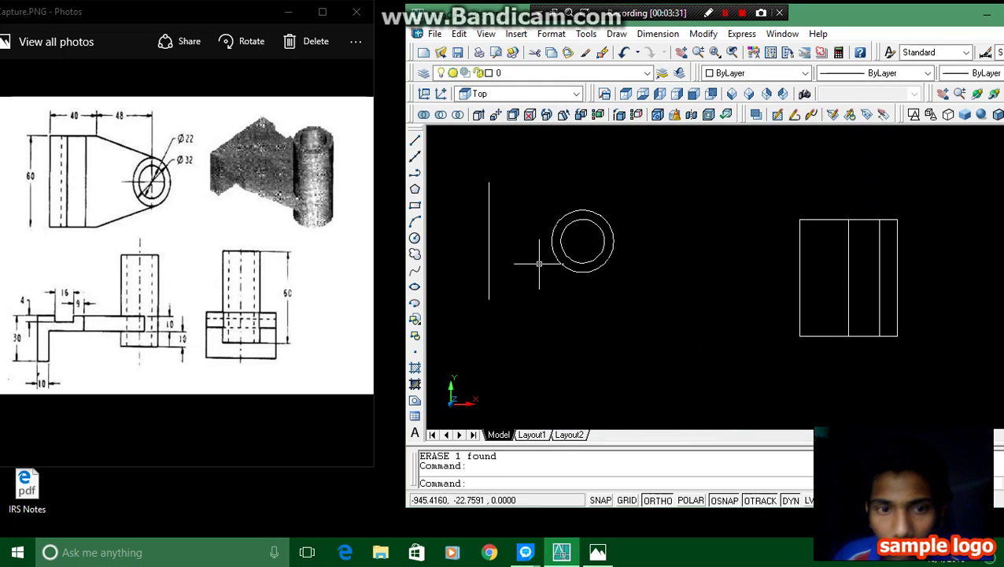
- Draw lines from the vertical line's top and bottom ends tangent to the outer circle
left_click(691, 501)
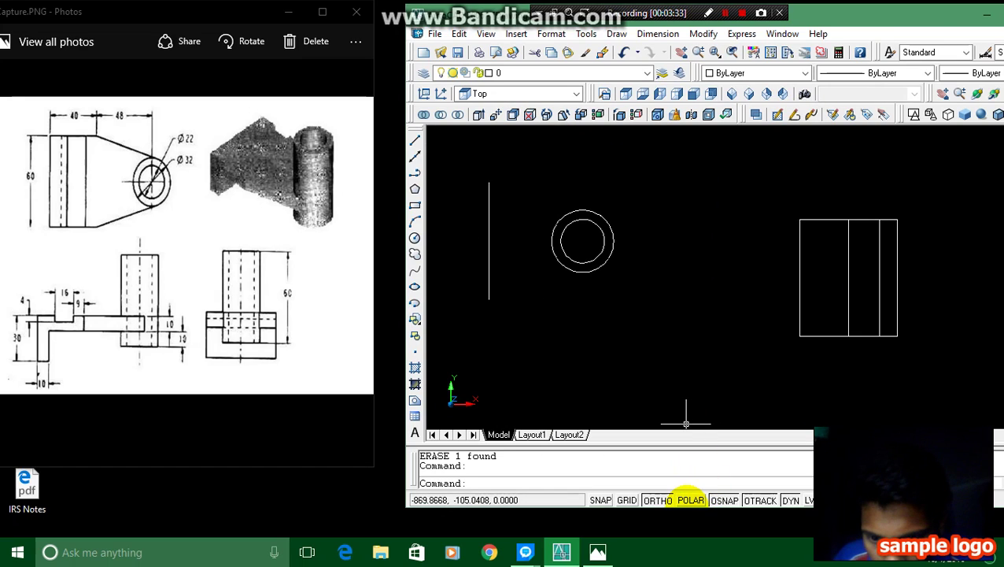
left_click(690, 501)
left_click(691, 500)
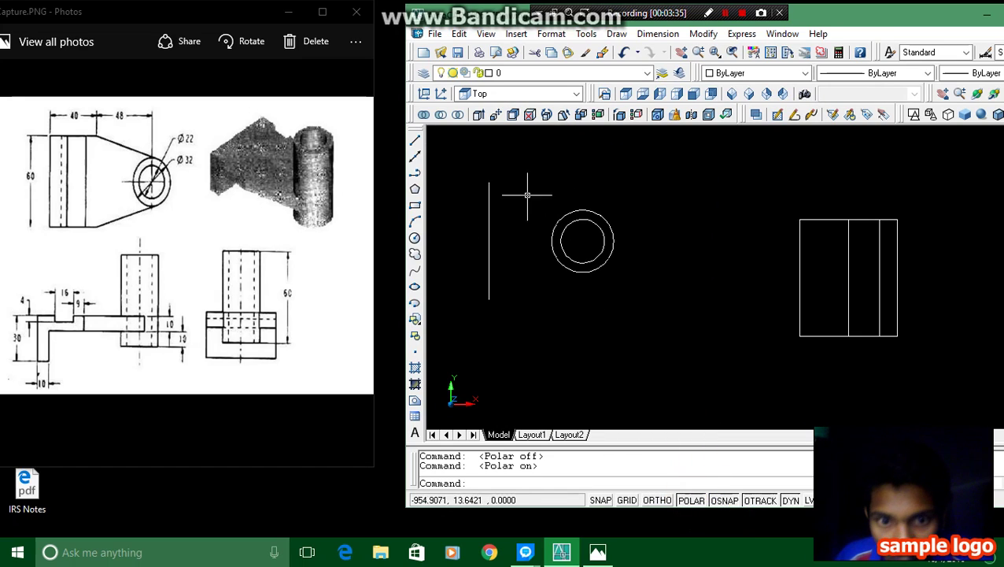
left_click(415, 140)
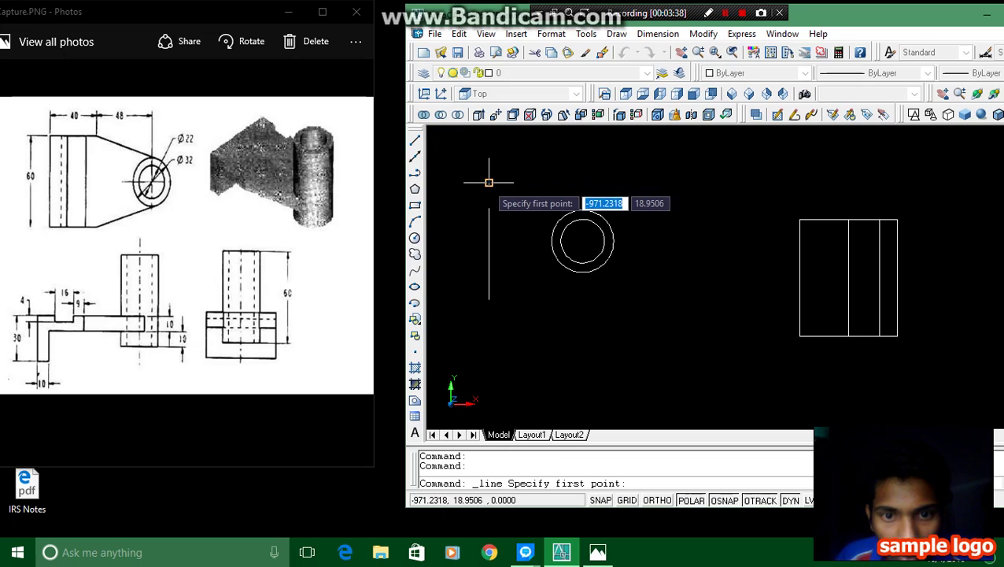
left_click(489, 182)
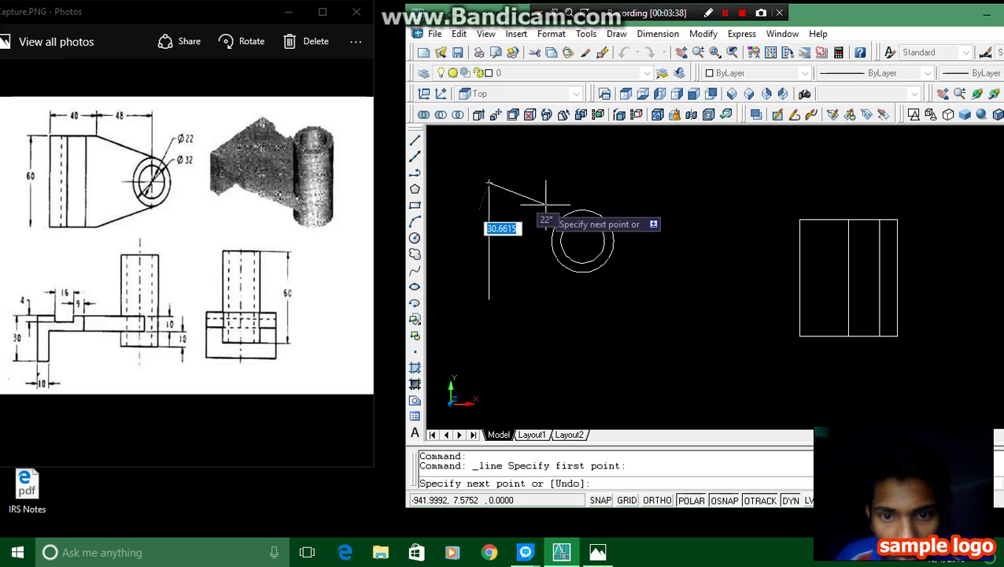
left_click(590, 210)
key("Escape")
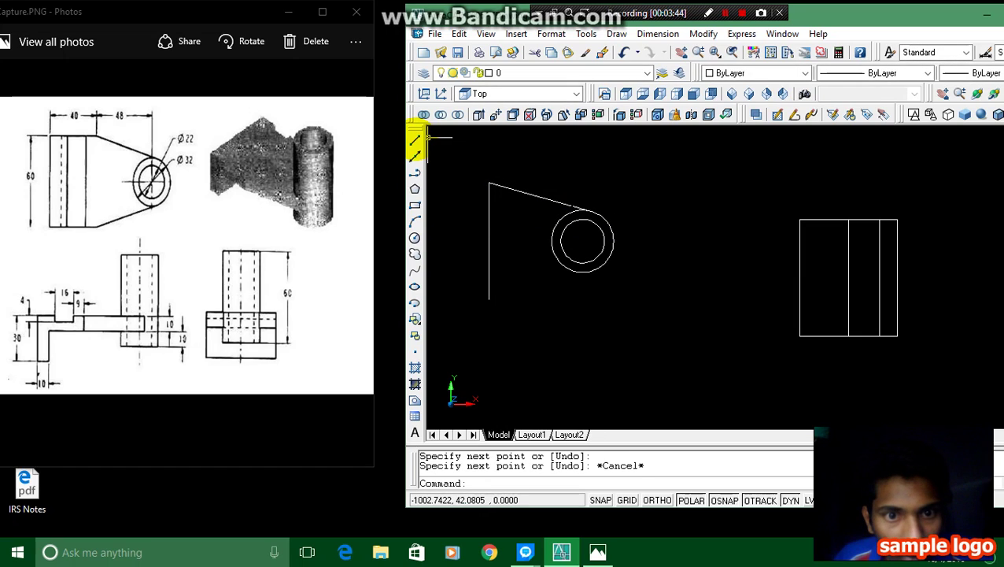
left_click(414, 139)
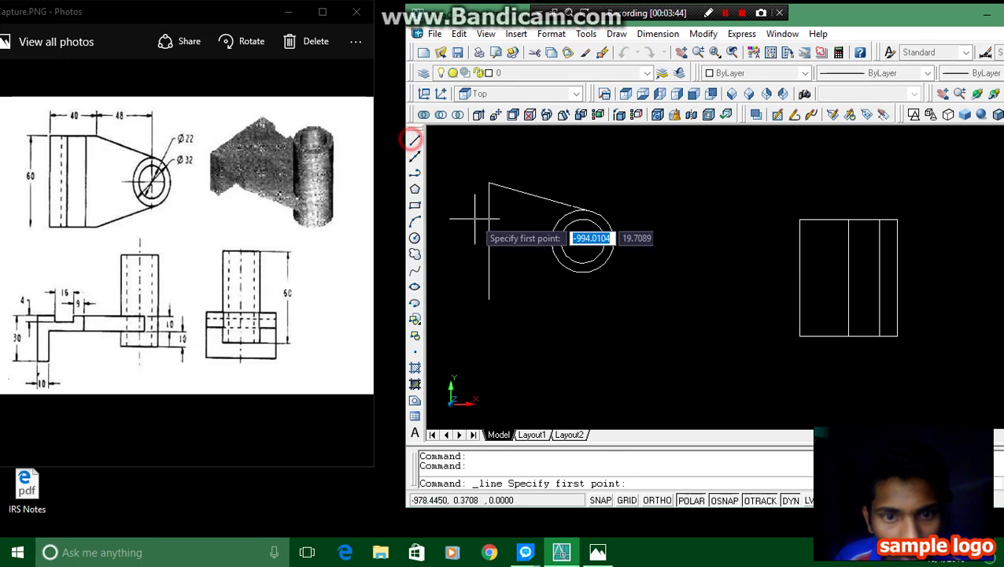
left_click(489, 299)
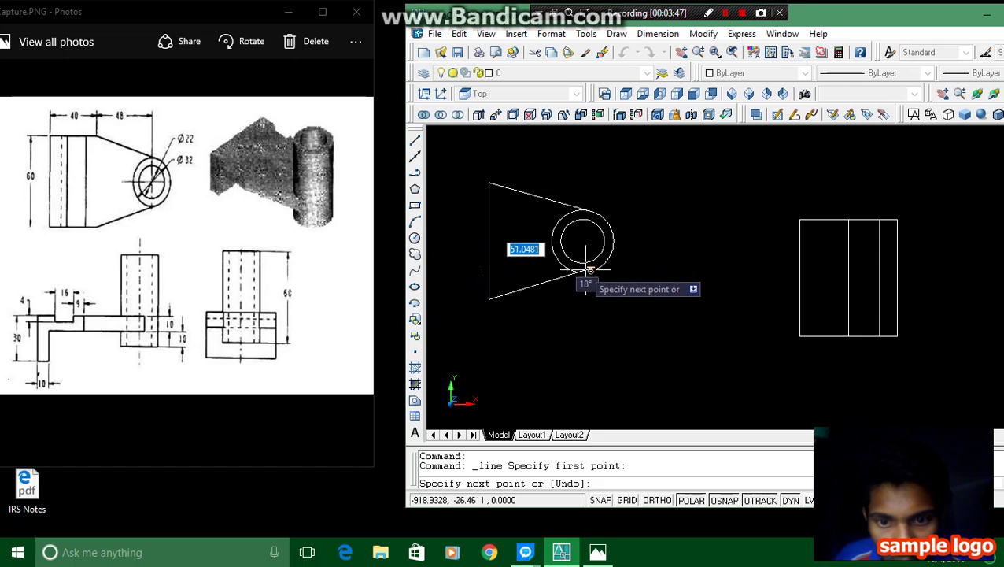
left_click(590, 270)
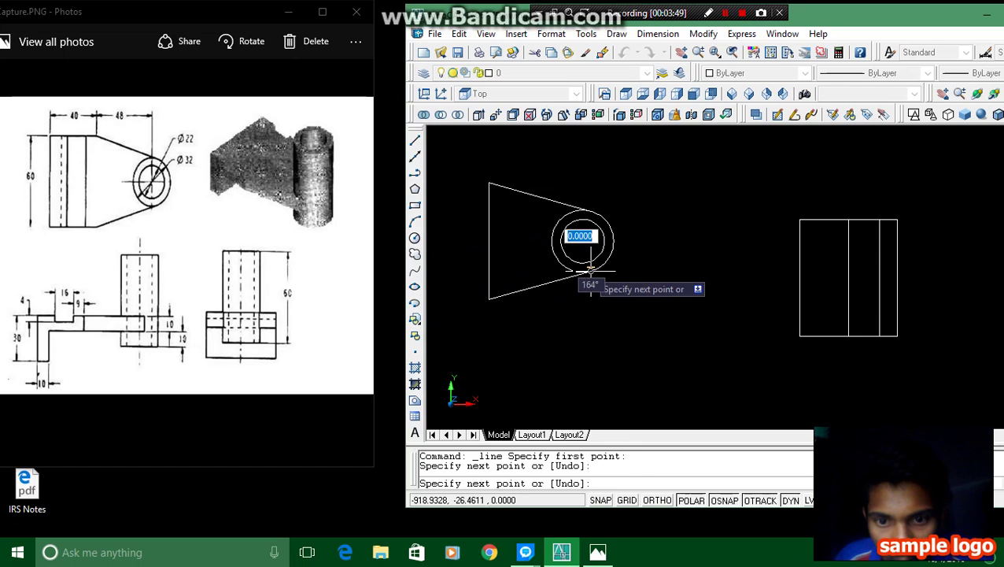
key("Escape")
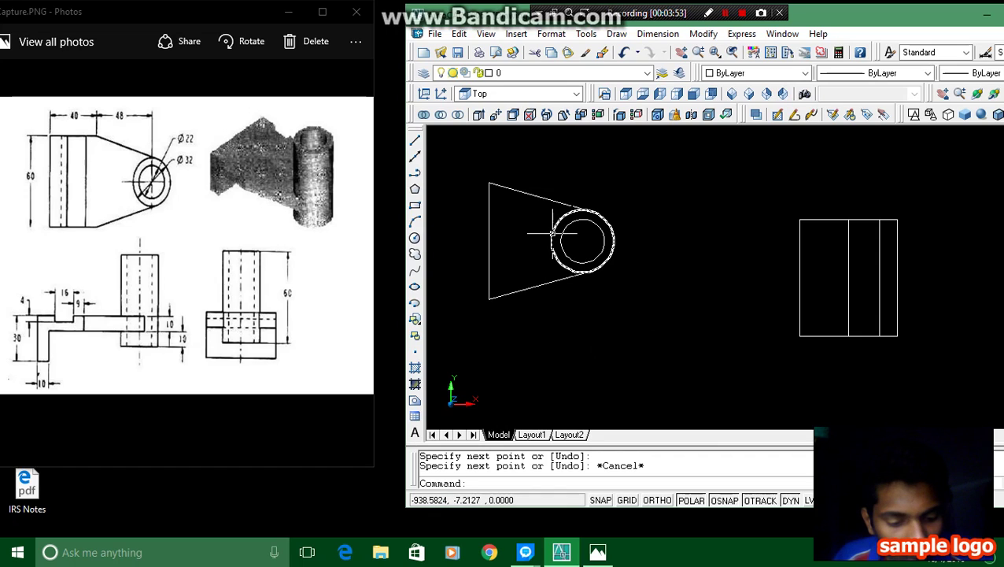
- Trim away the outer circle's arc inside the plate outline
type("tr")
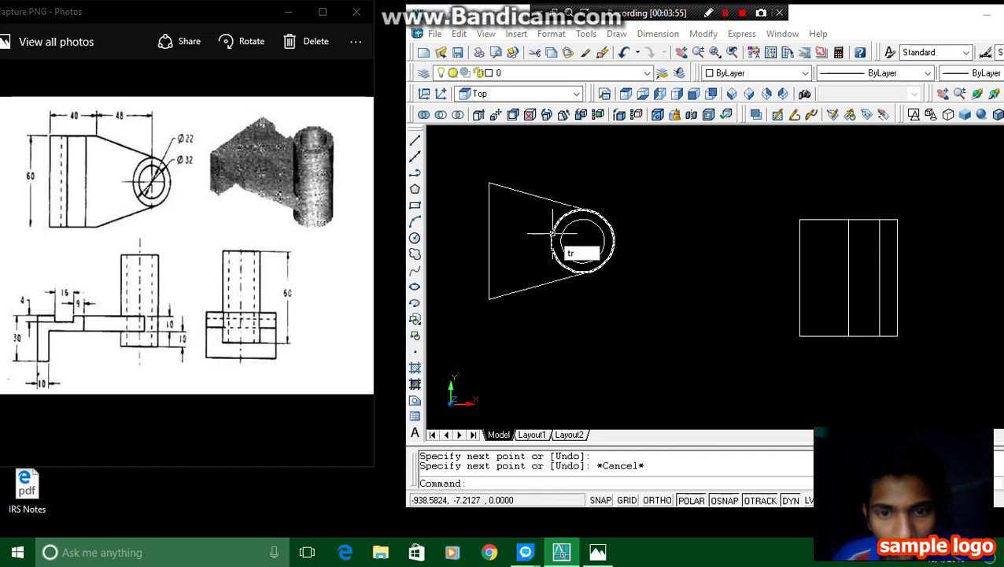
key("Return")
key("Return")
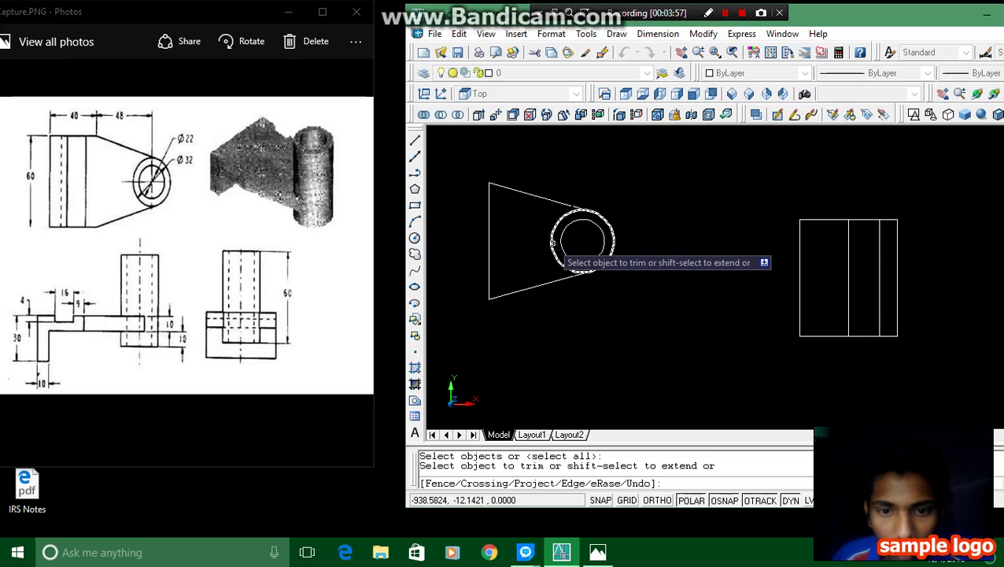
left_click(553, 242)
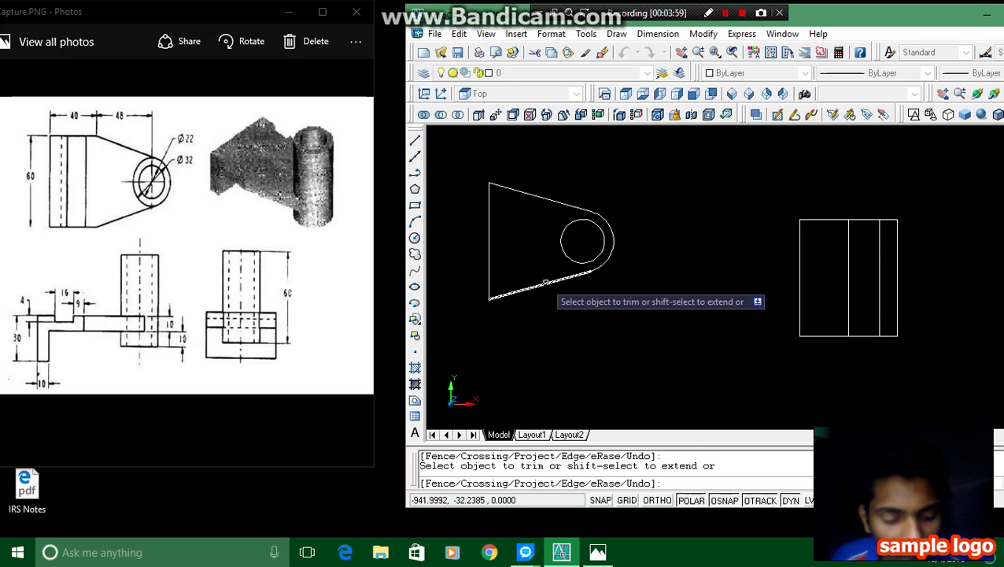
key("Escape")
key("Escape")
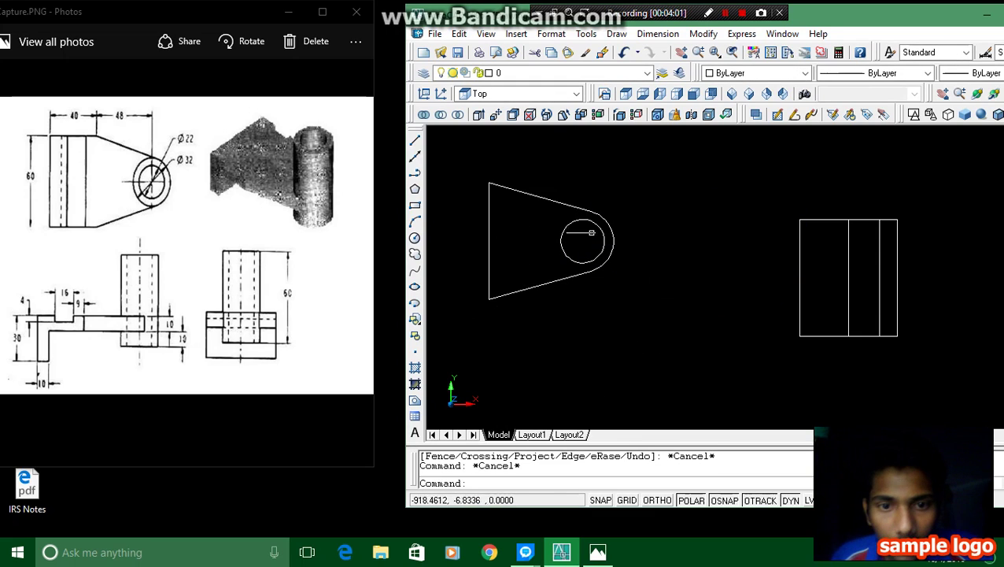
left_click(602, 314)
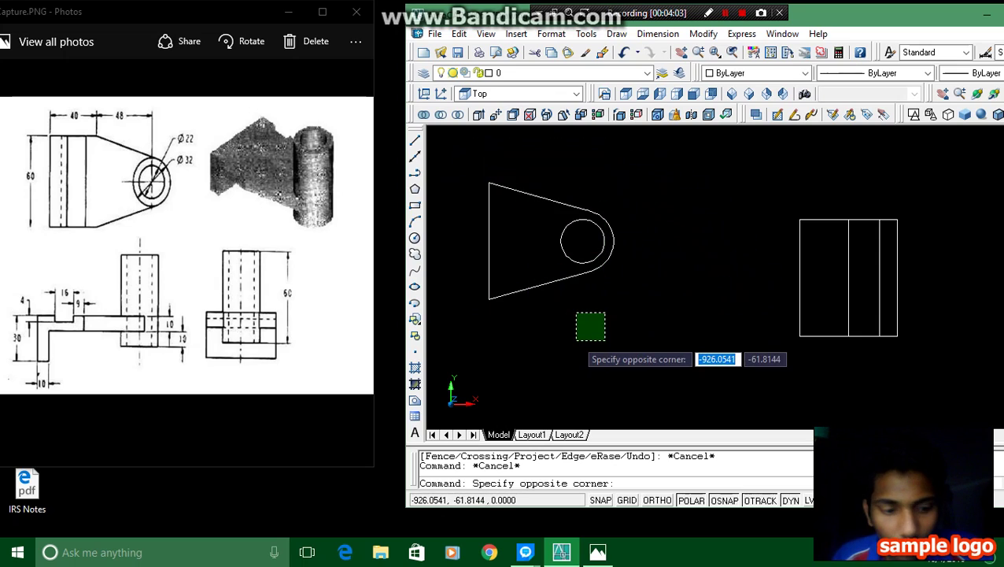
key("Escape")
- Convert the plate outline and inner circle into two regions with REG
type("r")
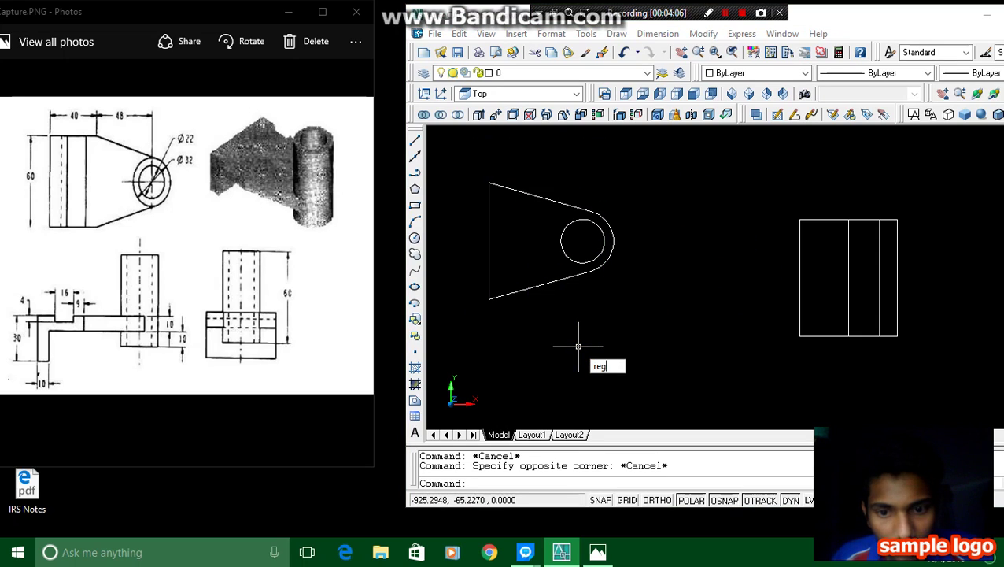
type("eg")
key("Return")
left_click(619, 322)
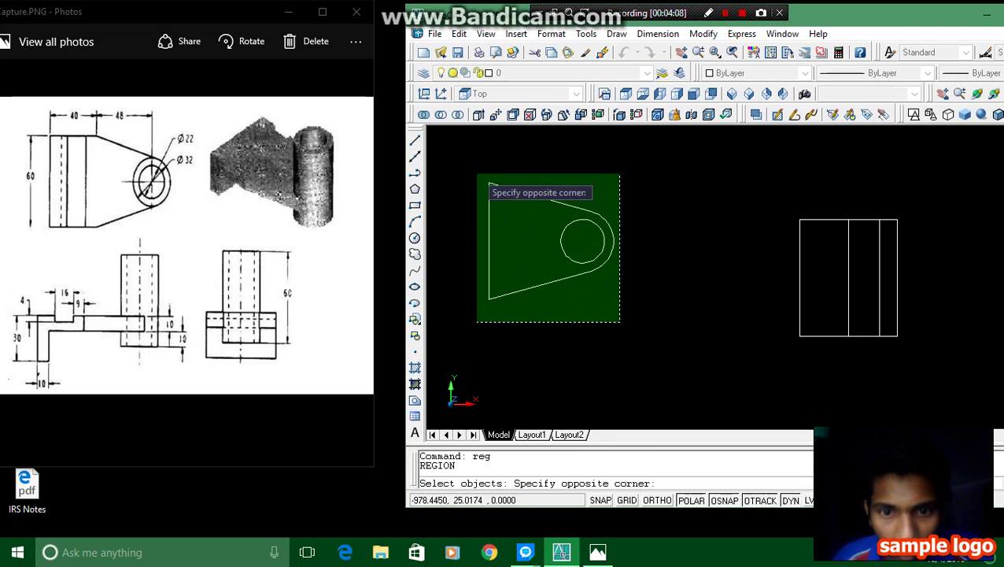
left_click(468, 160)
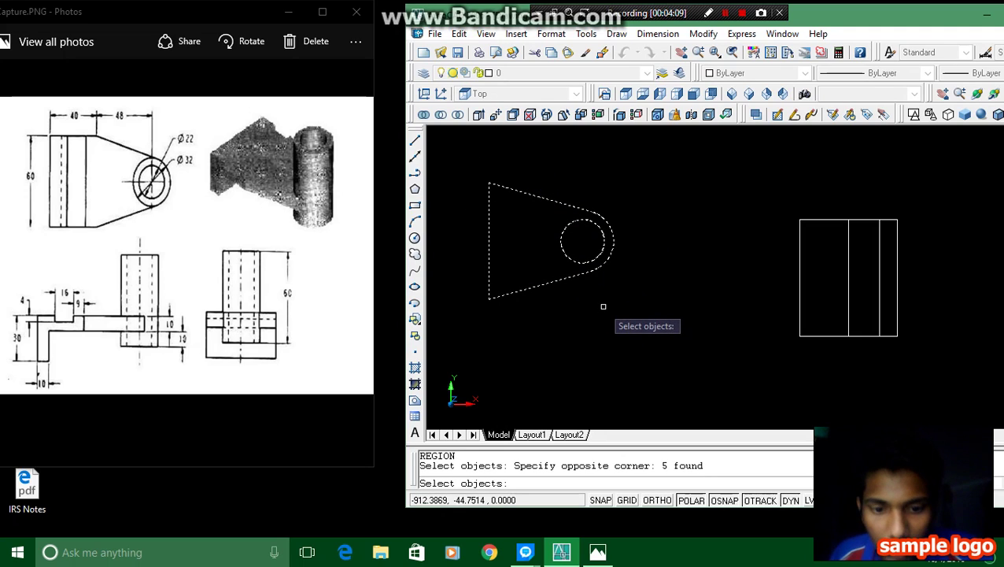
key("Return")
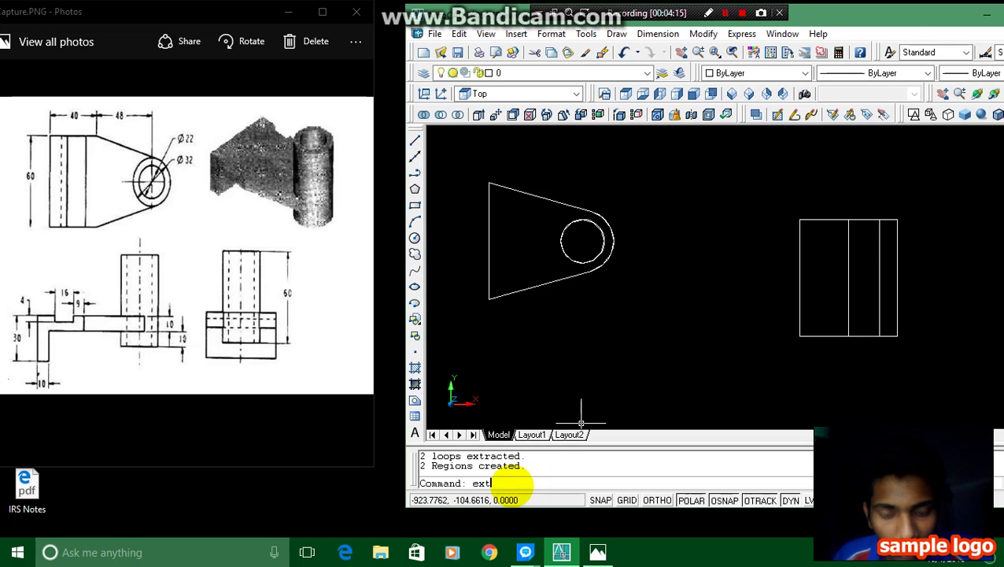
type("ext")
key("Return")
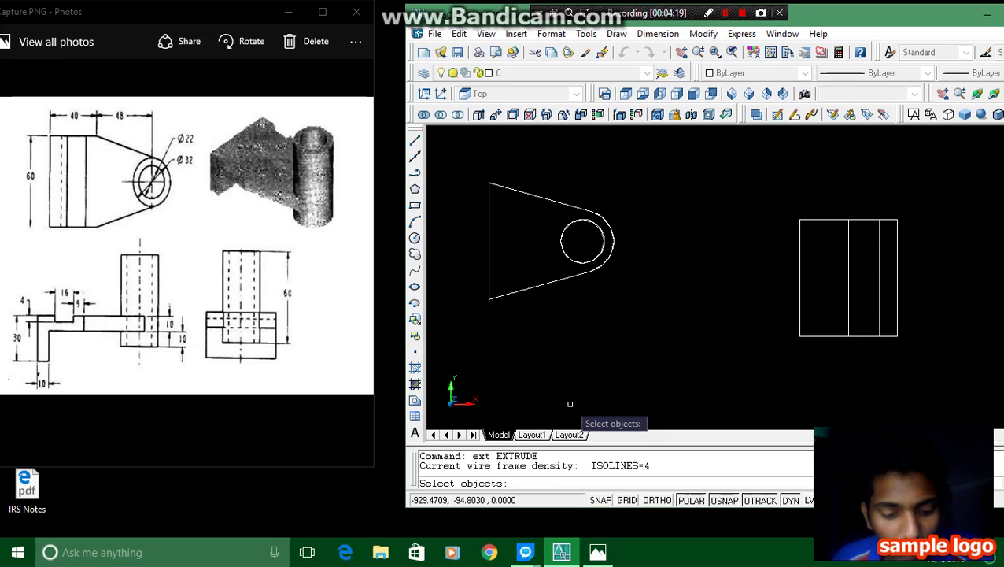
- Extrude both plate regions 10 units with 0 taper, checking in SW Isometric before returning to Top
left_click(670, 337)
left_click(455, 160)
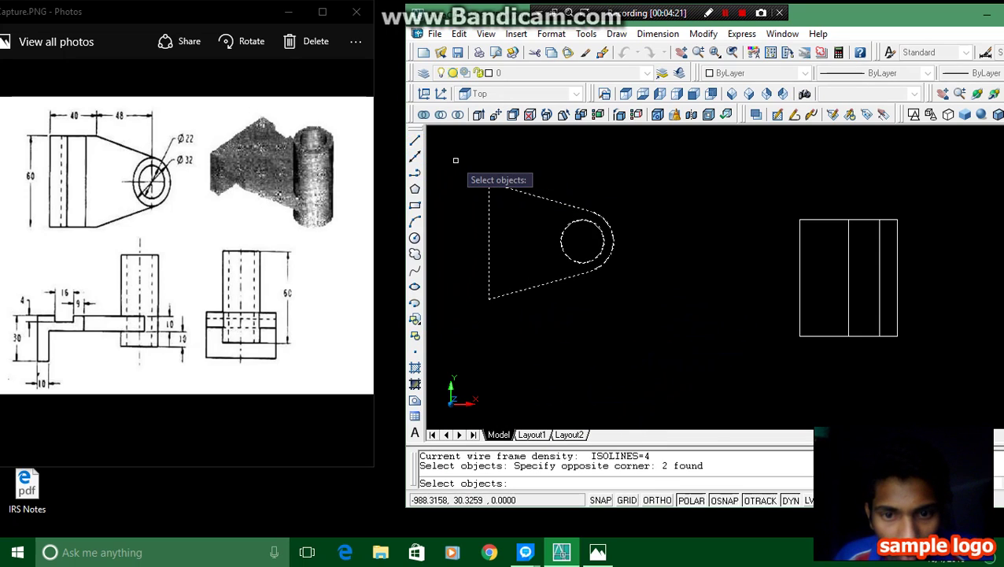
key("Return")
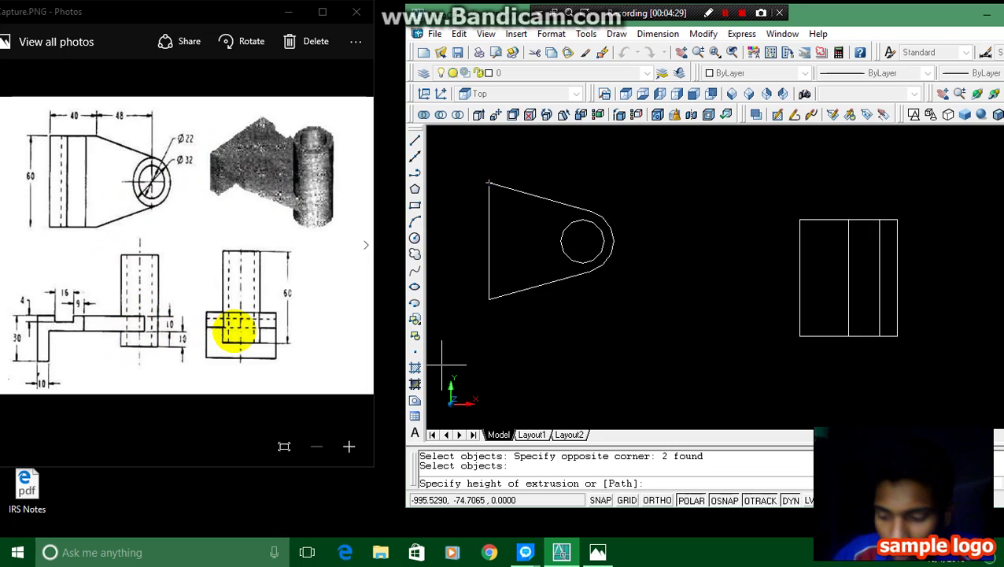
key("Return")
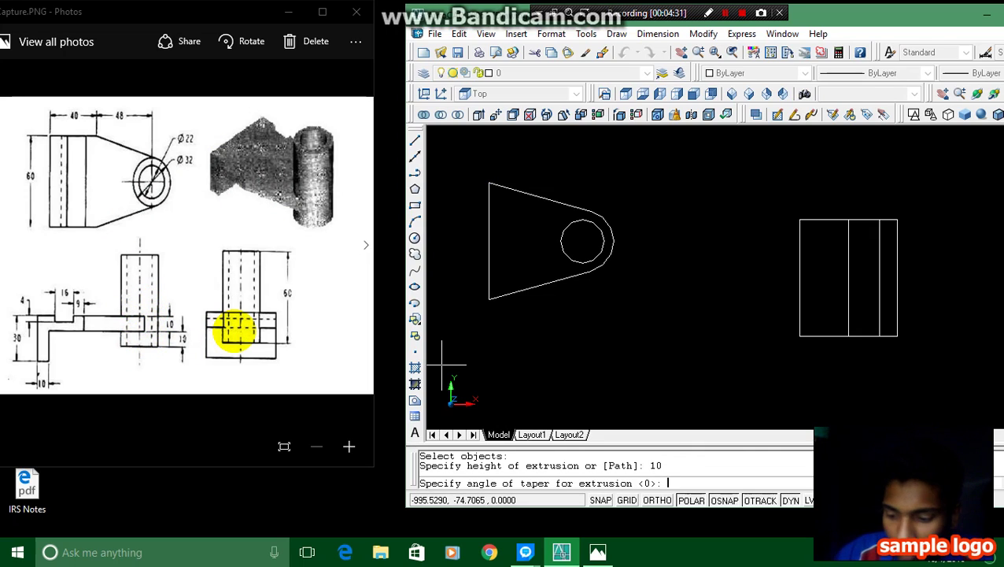
type("0")
key("Return")
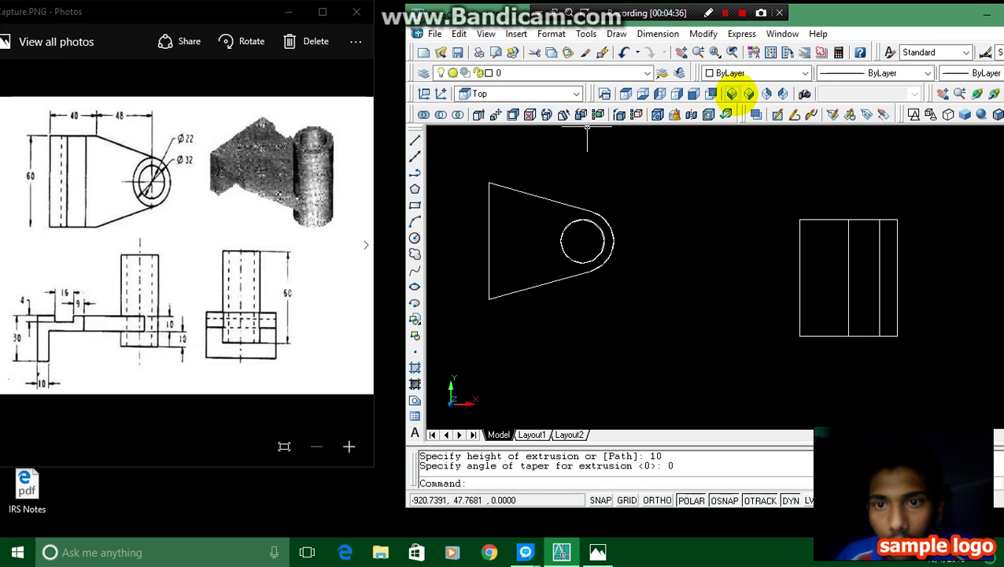
left_click(732, 93)
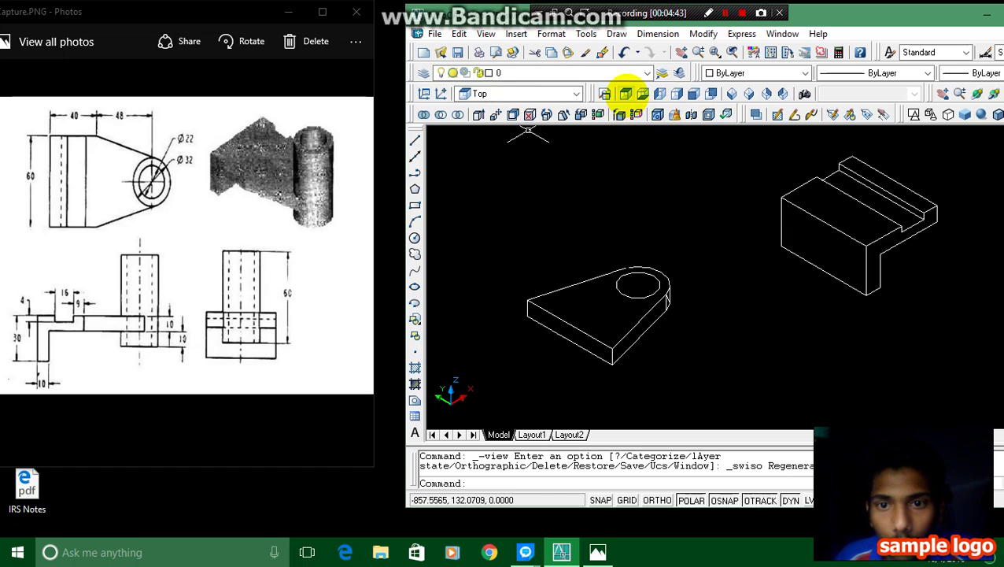
left_click(626, 93)
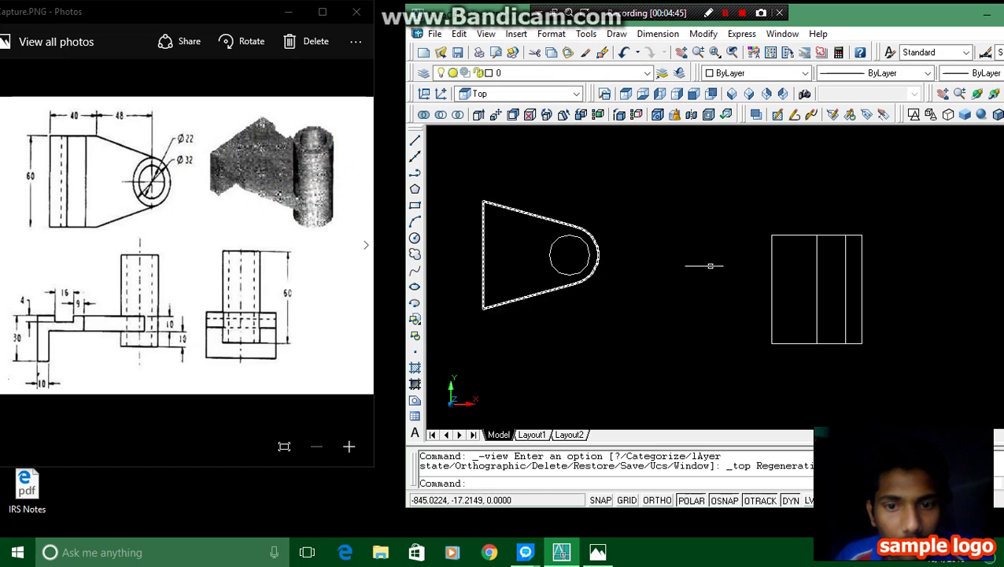
- Draw a radius-16 circle below the plate and confirm the object snap settings
left_click(415, 237)
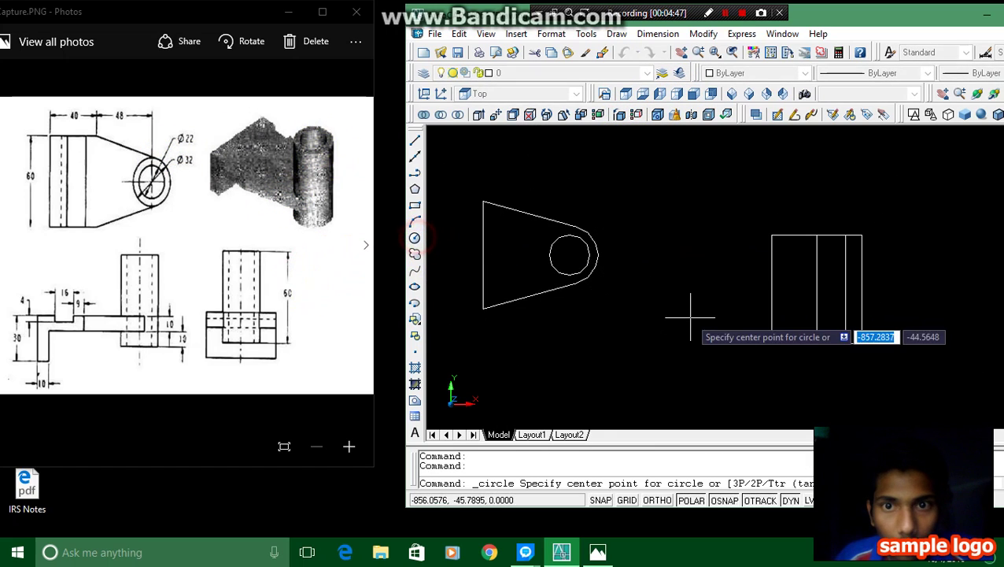
left_click(680, 329)
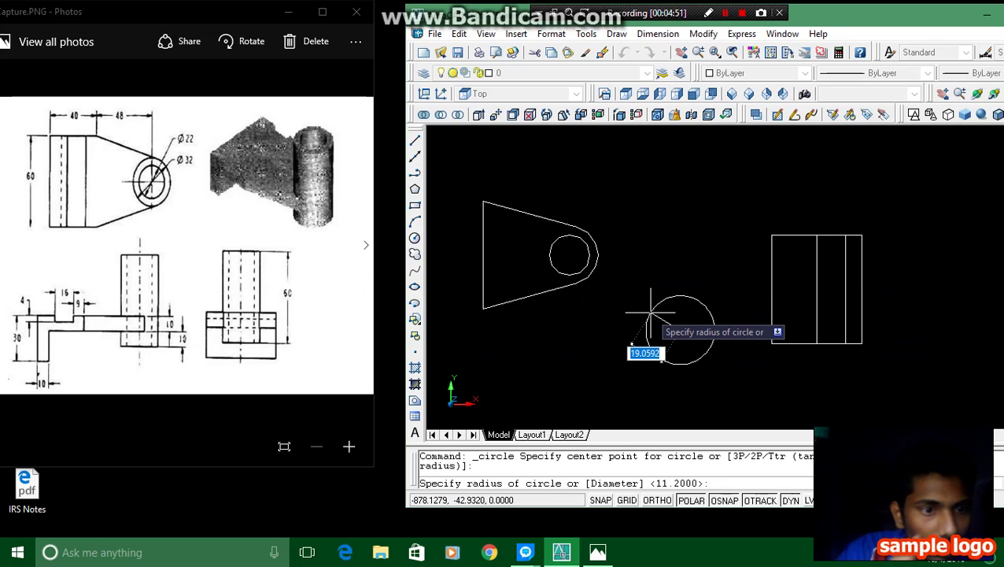
type("16")
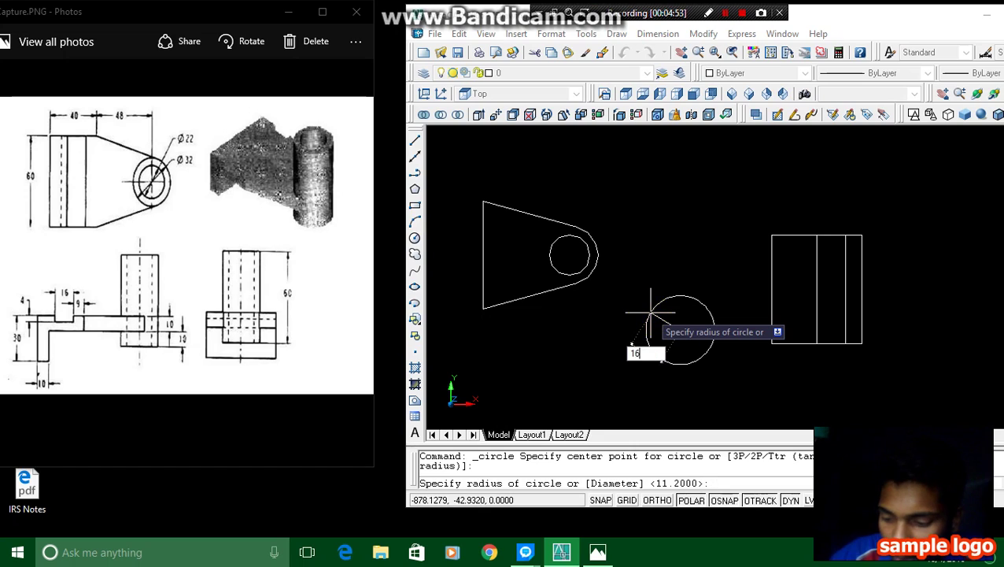
key("Return")
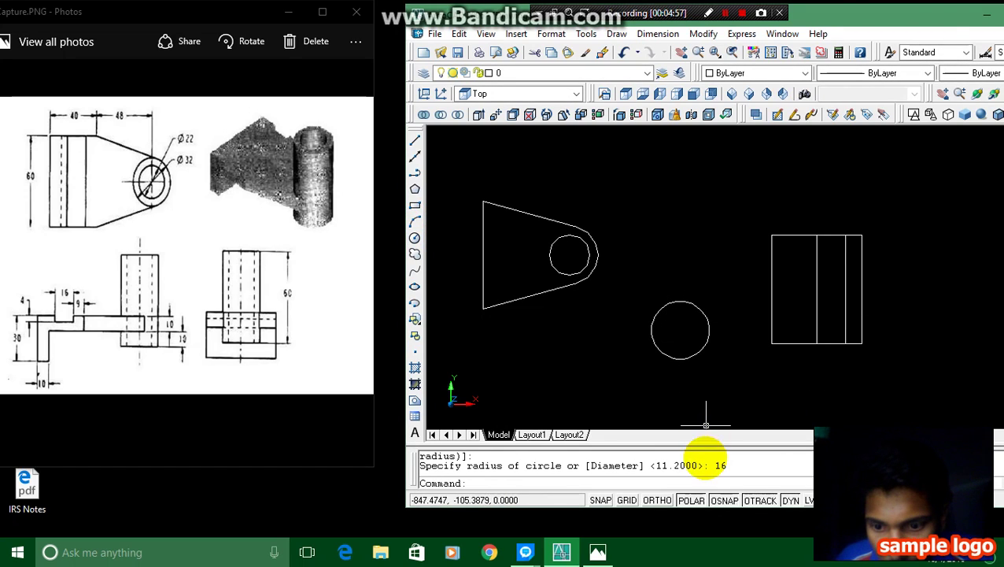
right_click(724, 500)
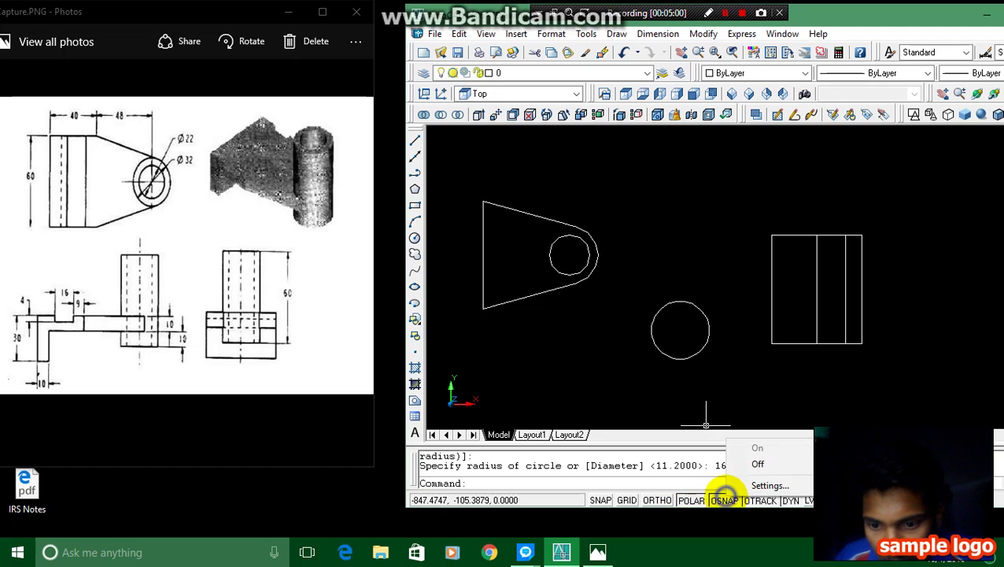
left_click(767, 482)
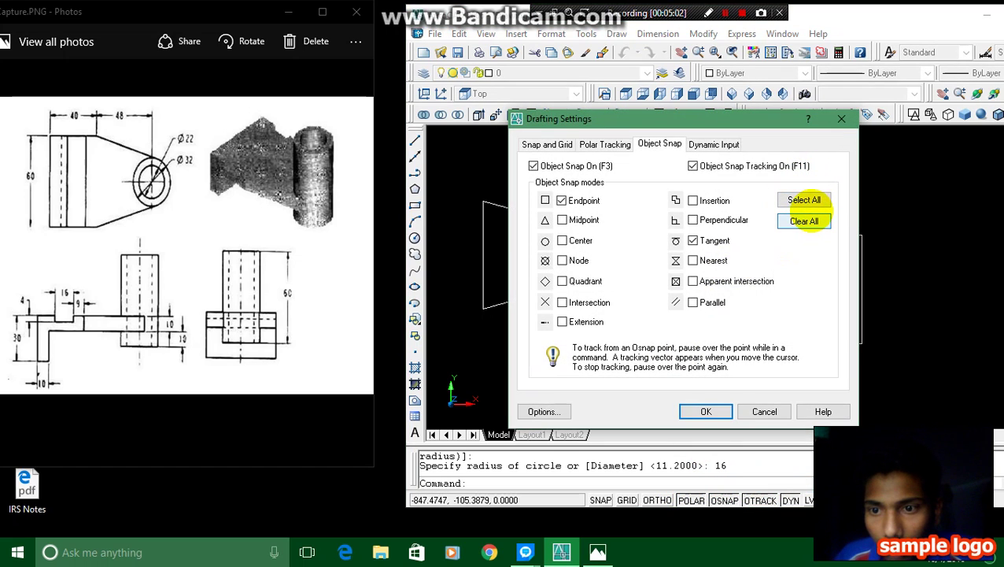
left_click(708, 411)
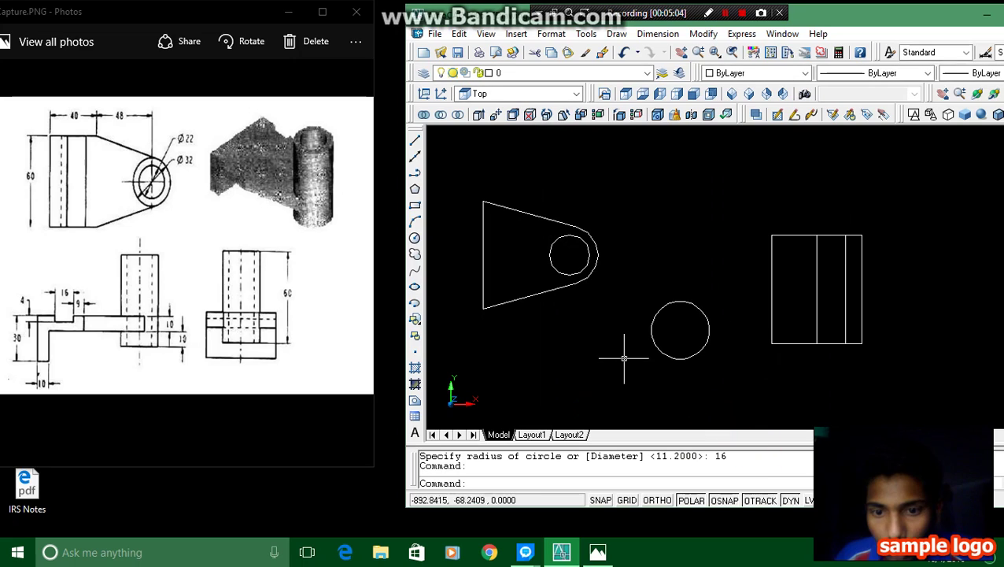
- Add a concentric 11.5-radius circle at the same centre
left_click(415, 237)
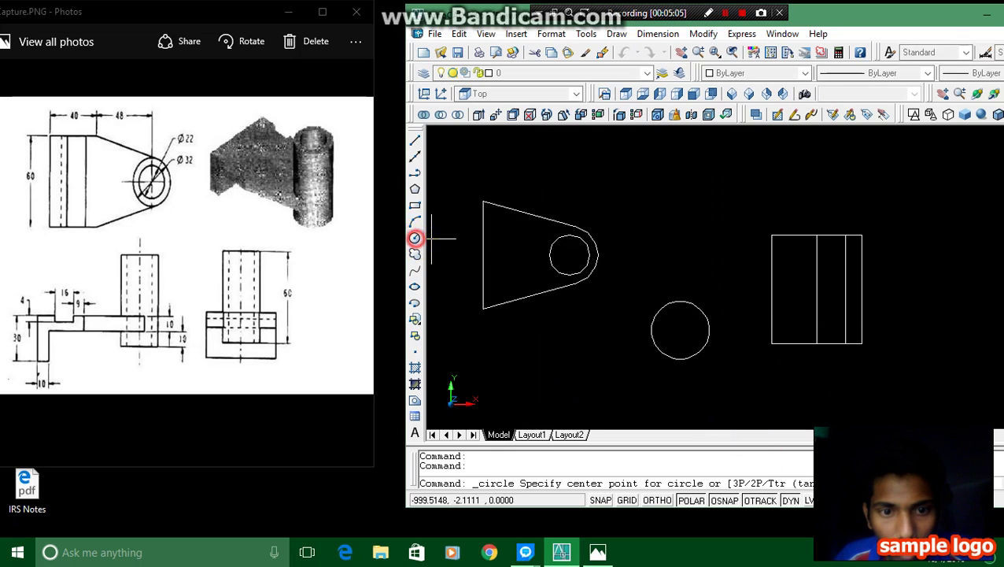
left_click(680, 330)
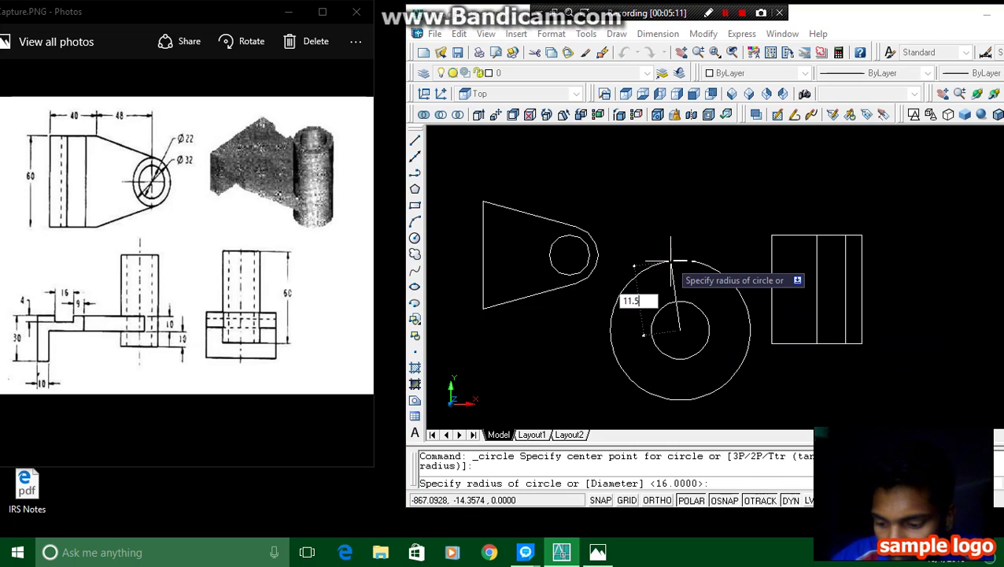
type("11.5")
key("Return")
type("reg")
key("Return")
- Turn both concentric circles into regions with REG, then begin an EXTRUDE
left_click(724, 363)
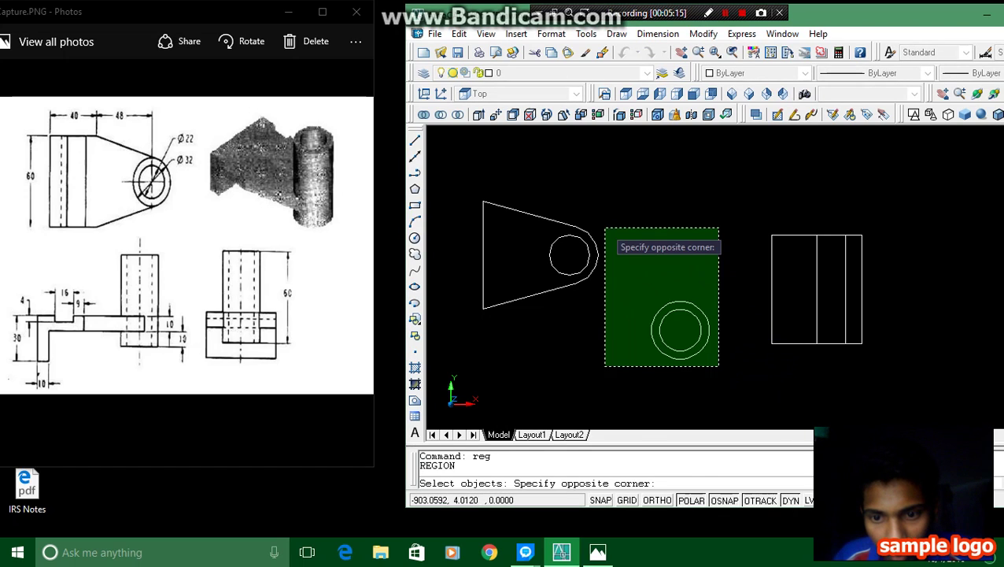
left_click(604, 226)
key("Return")
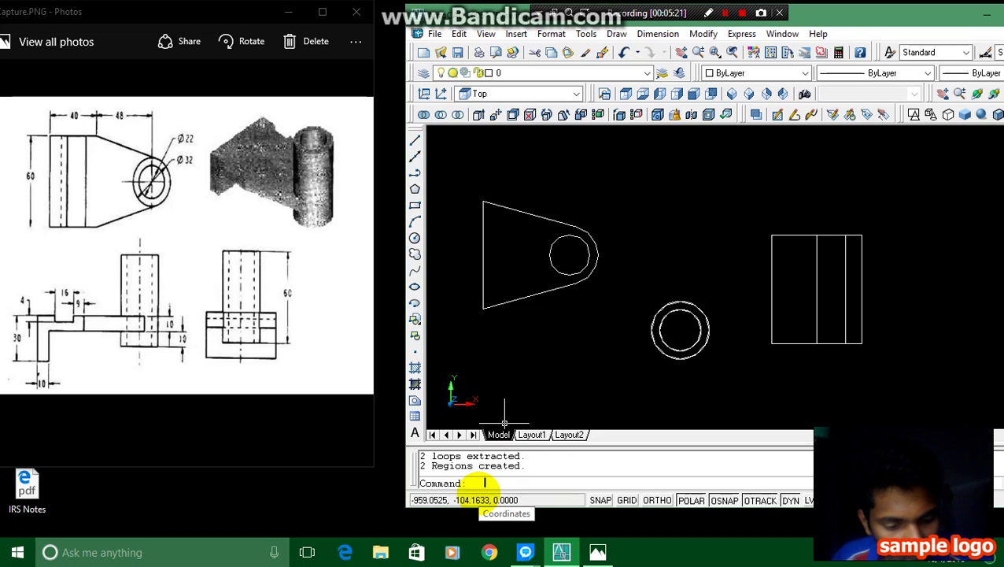
type("ext")
key("Return")
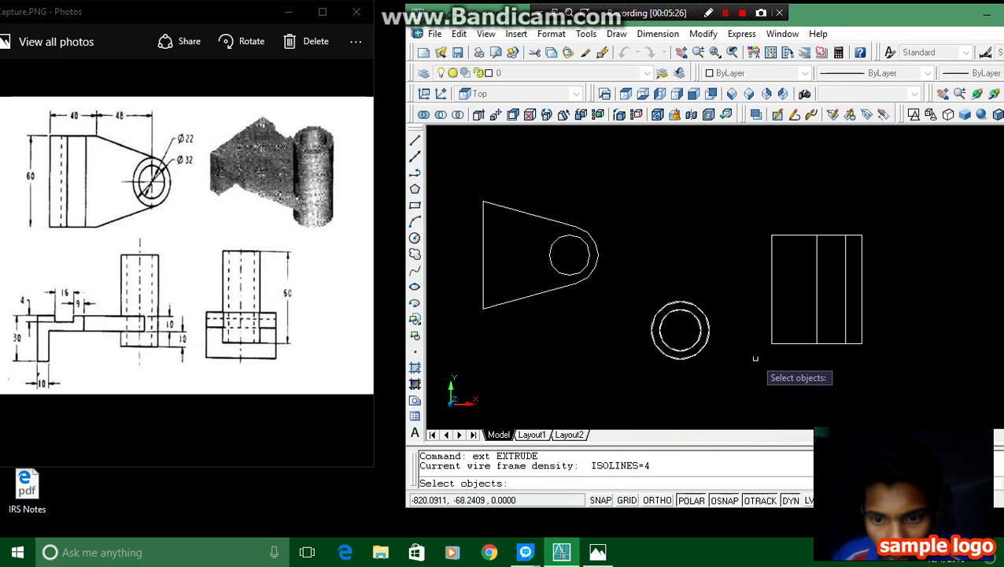
- Extrude both circle regions 60 units with 0 taper, then view them in SW Isometric
left_click(704, 371)
left_click(643, 260)
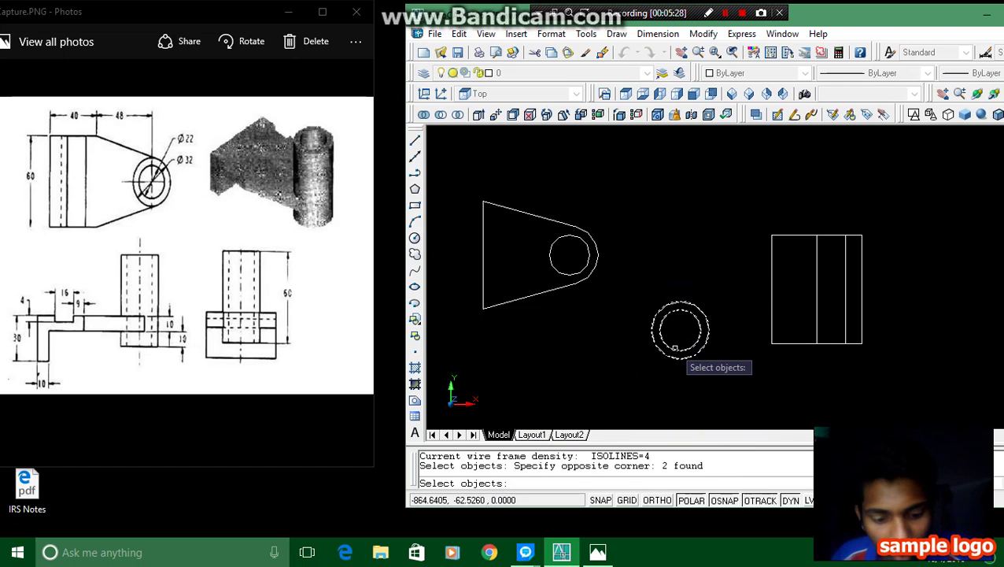
key("Return")
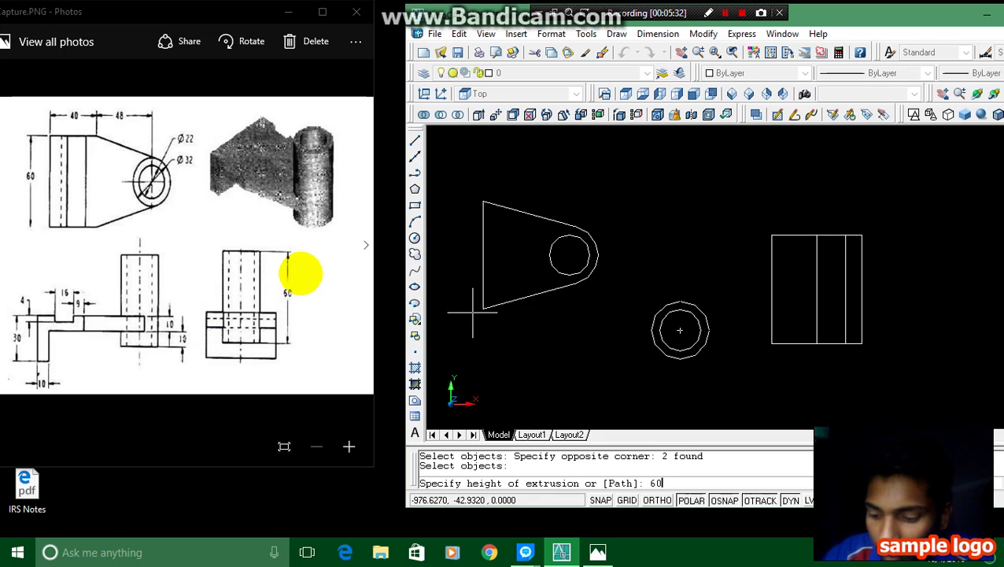
type("60")
key("Return")
type("0")
key("Return")
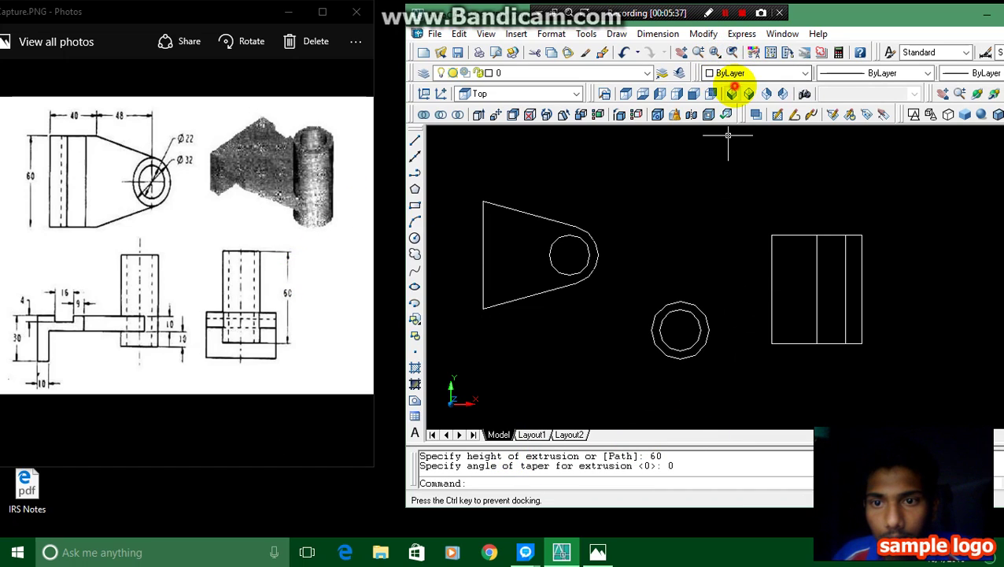
left_click(731, 94)
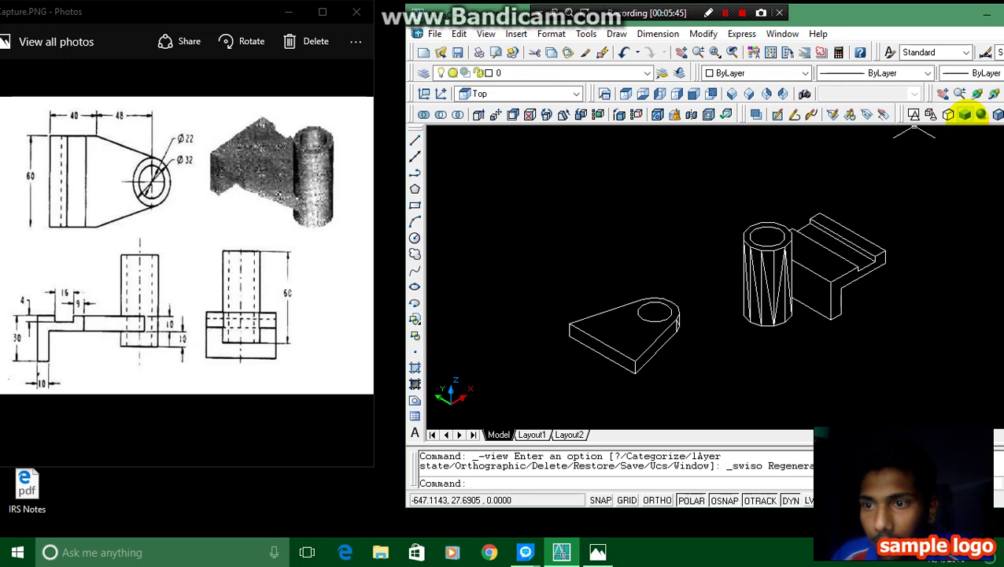
- Shade the plate, cylinder and L-block with Gouraud shading, then return to Top view
left_click(963, 115)
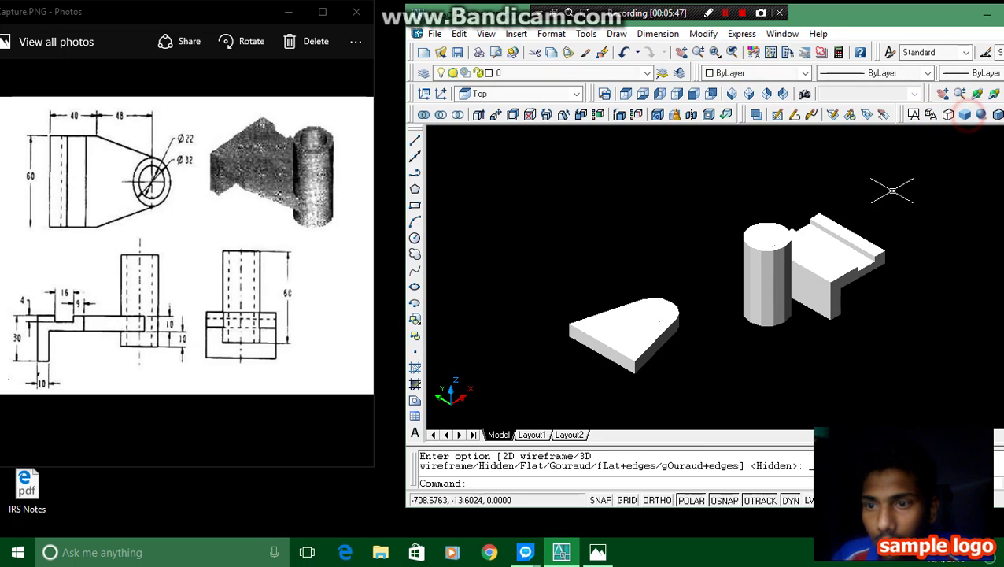
scroll(787, 250, "up", 2)
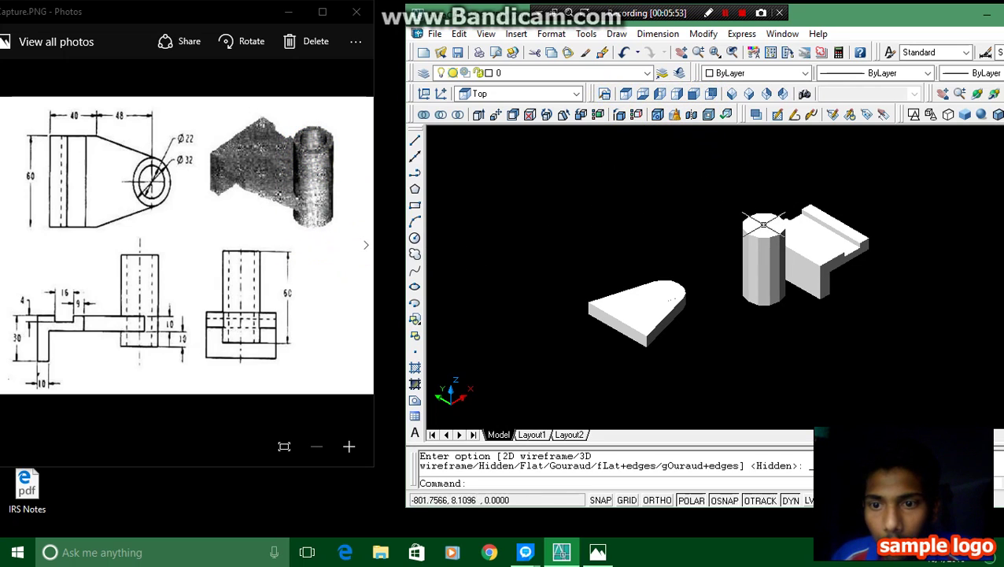
left_click(625, 93)
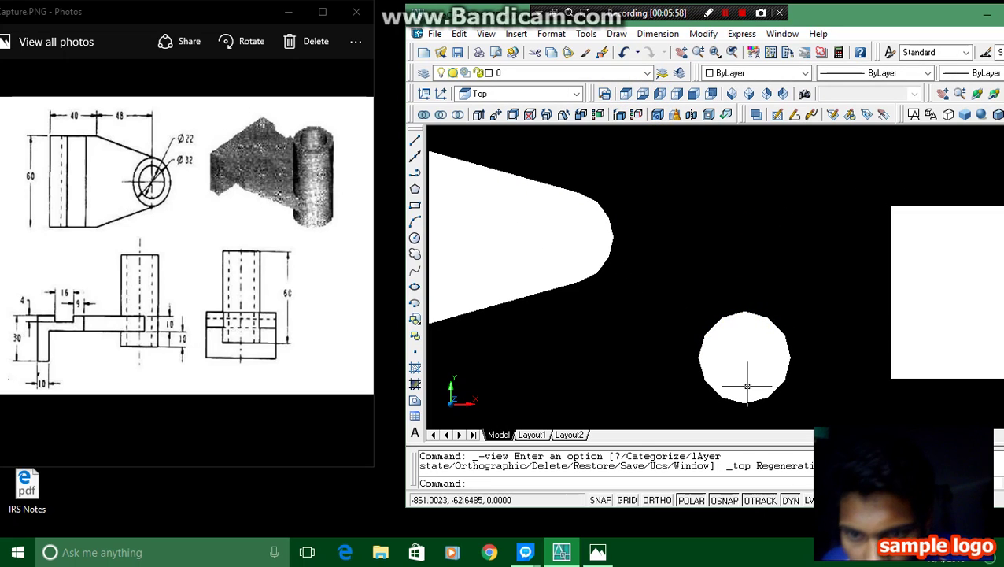
- Subtract the inner cylinder from the outer cylinder to form a hollow ring boss
type("su")
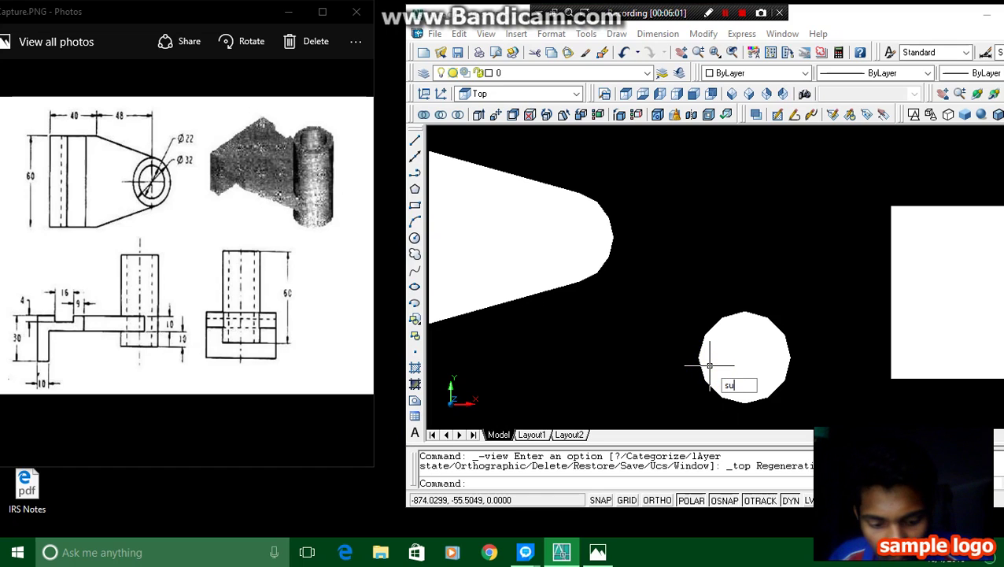
key("Return")
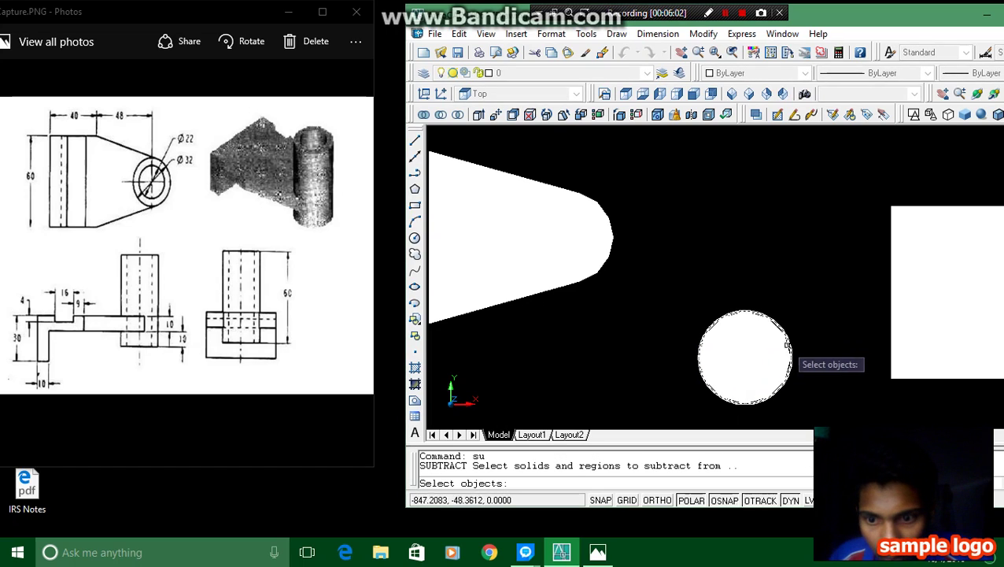
left_click(791, 357)
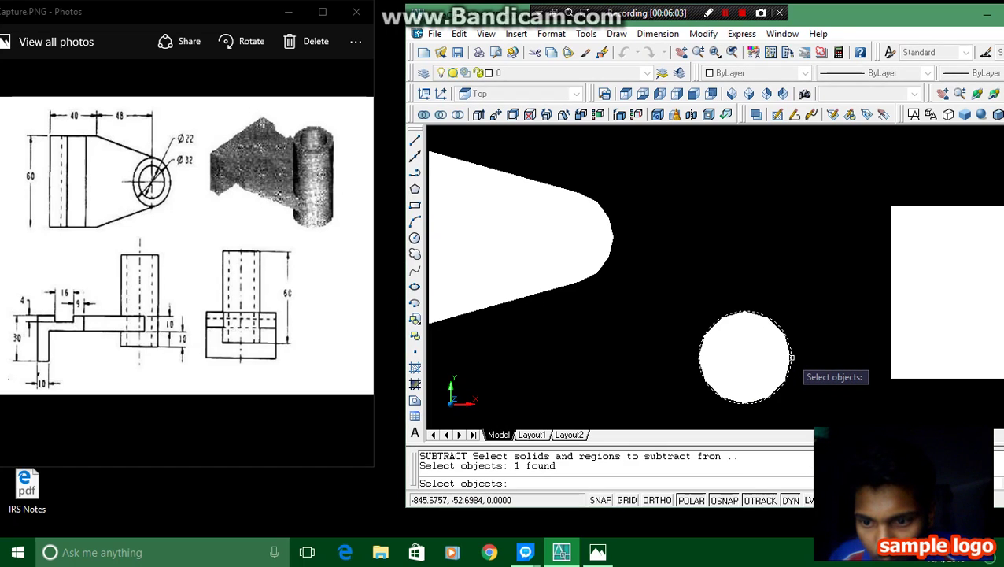
key("Return")
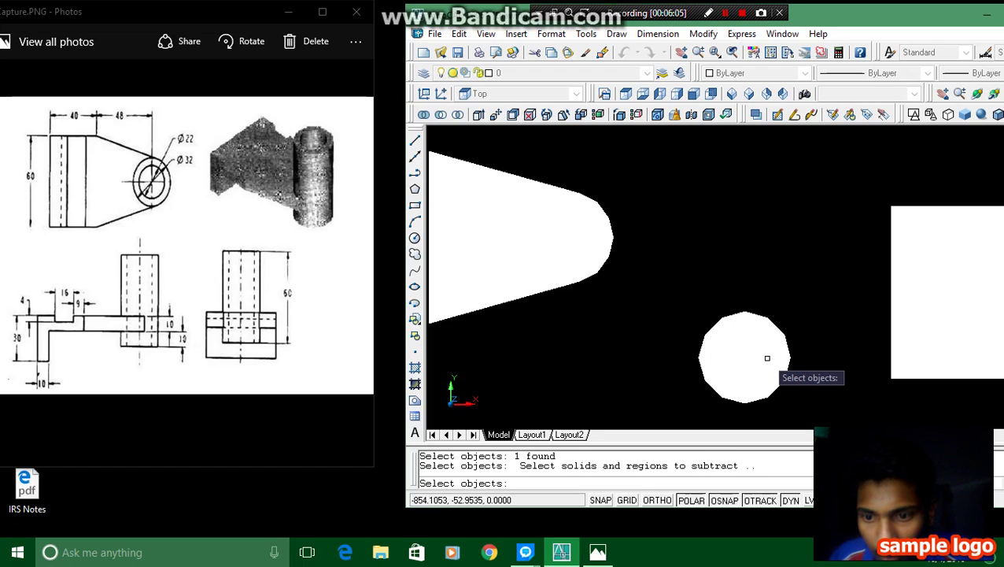
left_click(767, 381)
key("Return")
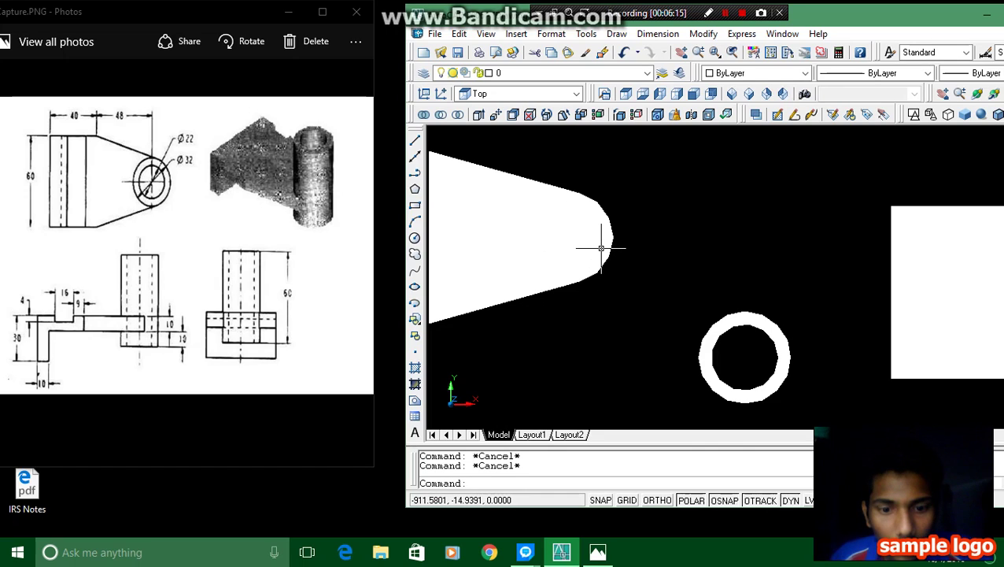
- Subtract the small circle's disc from the plate to cut a round hole
left_click(601, 249)
type("s")
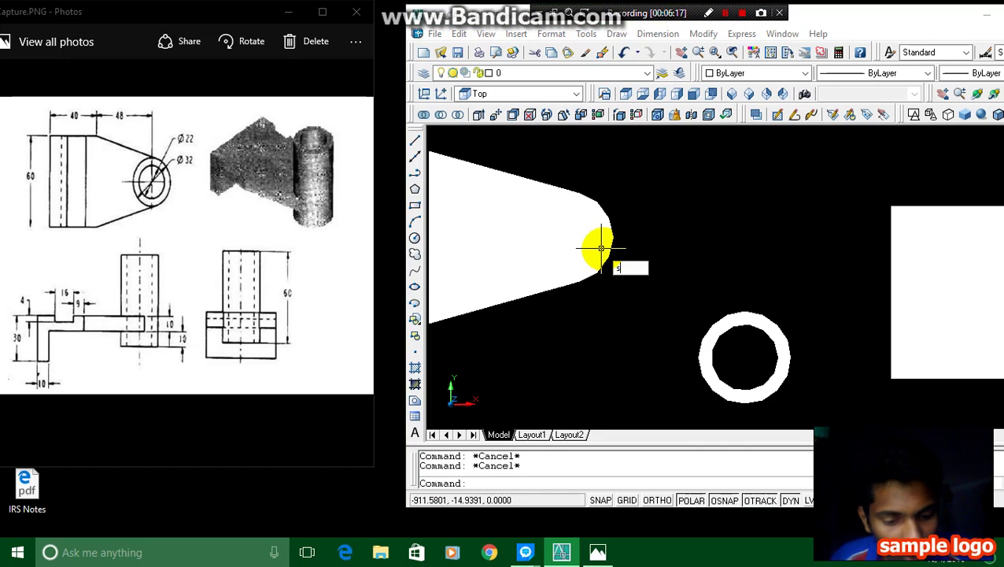
type("u")
key("Return")
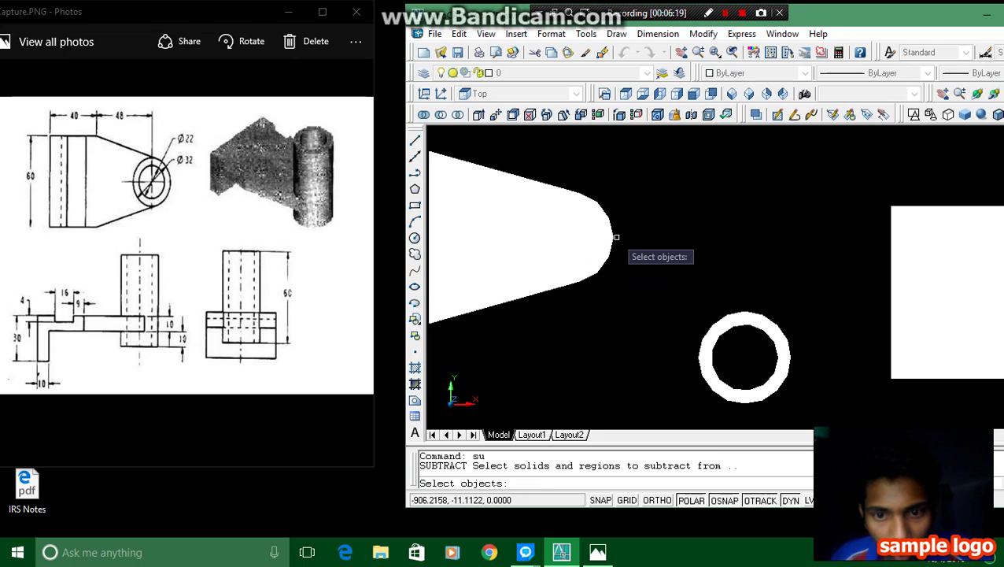
left_click(615, 236)
key("Return")
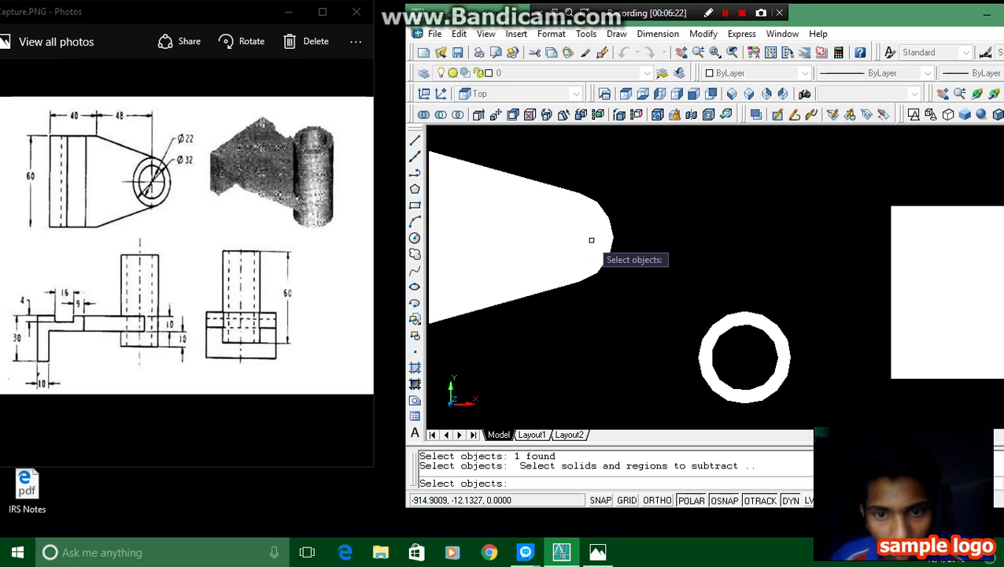
left_click(597, 245)
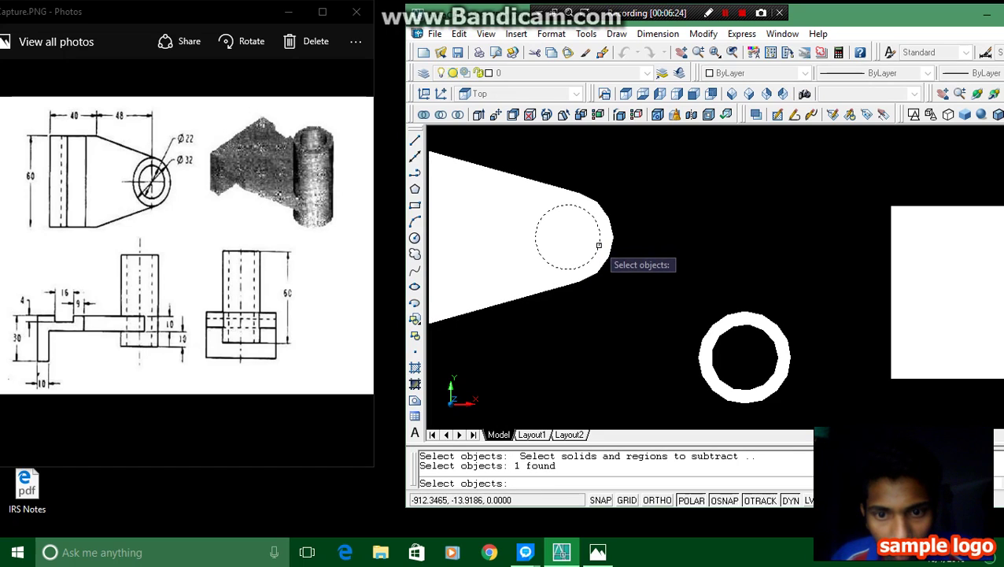
key("Return")
- Show the parts in Top view, then in Front view
scroll(818, 330, "down", 3)
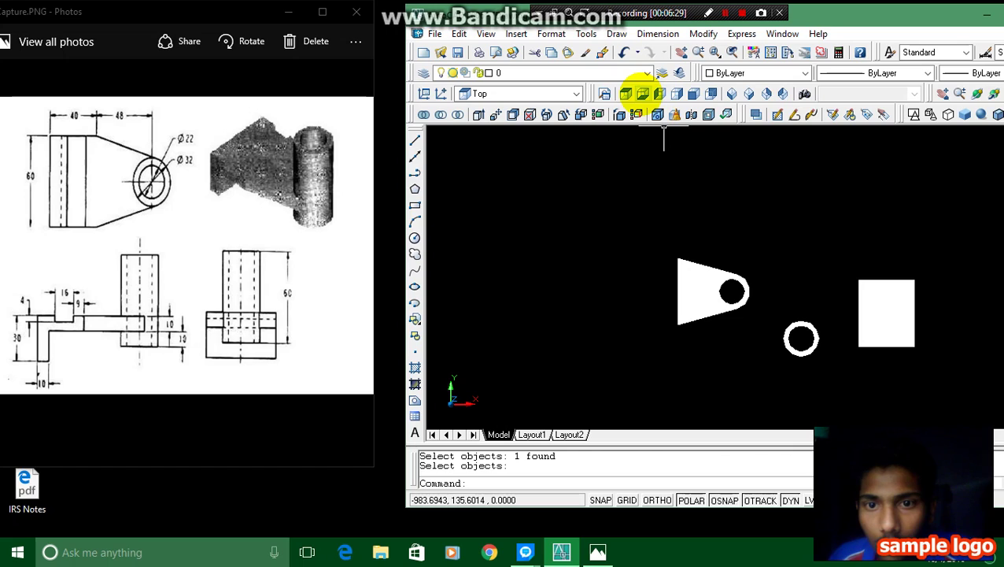
left_click(627, 93)
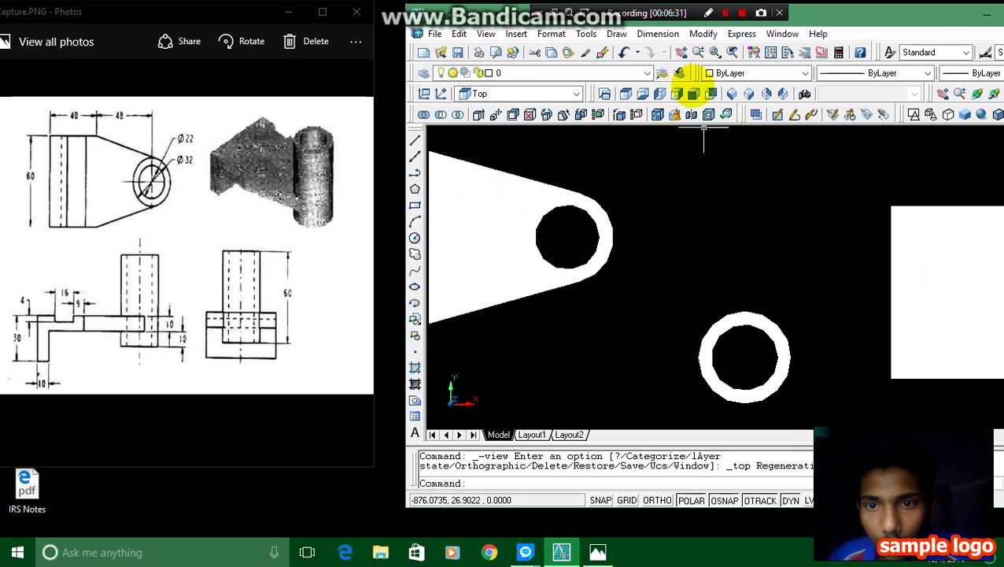
left_click(694, 93)
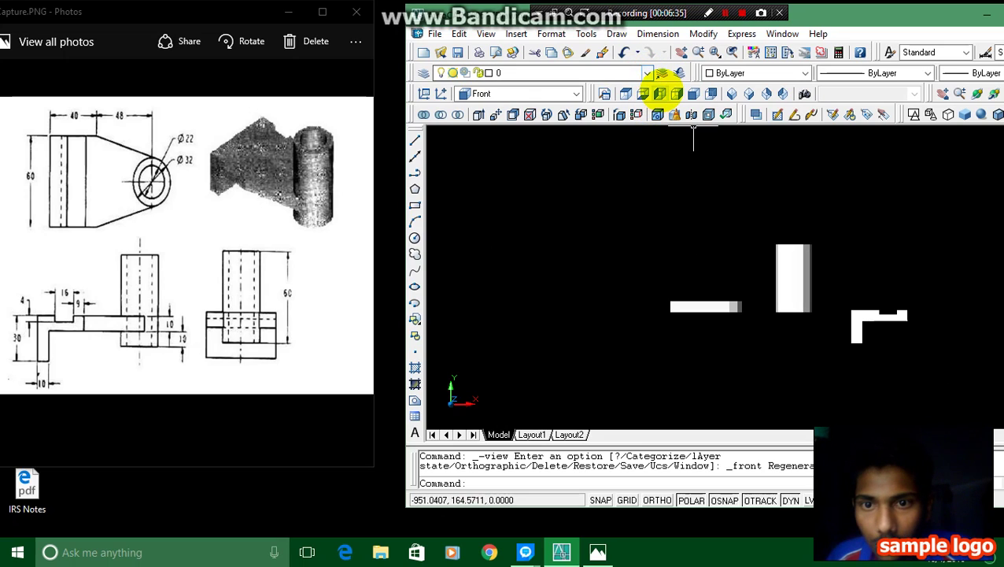
- In Top view, move the hollow cylinder from its centre onto the plate hole's centre
left_click(625, 93)
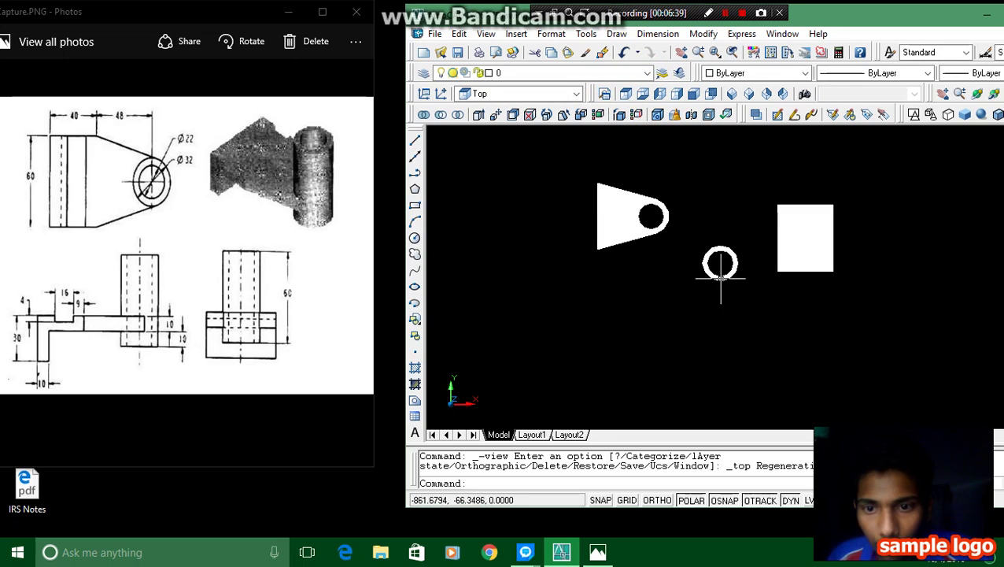
type("m")
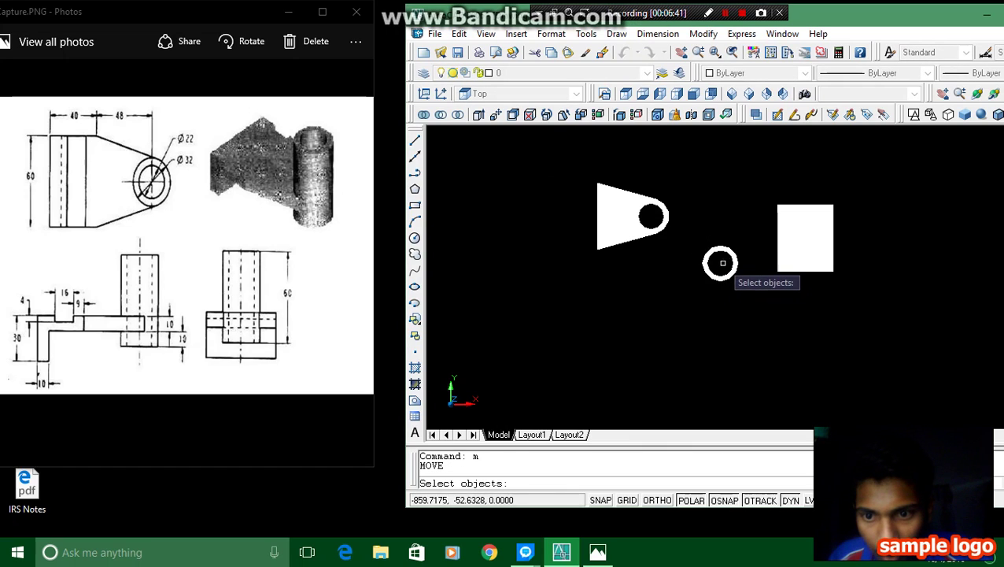
left_click(719, 264)
left_click(701, 235)
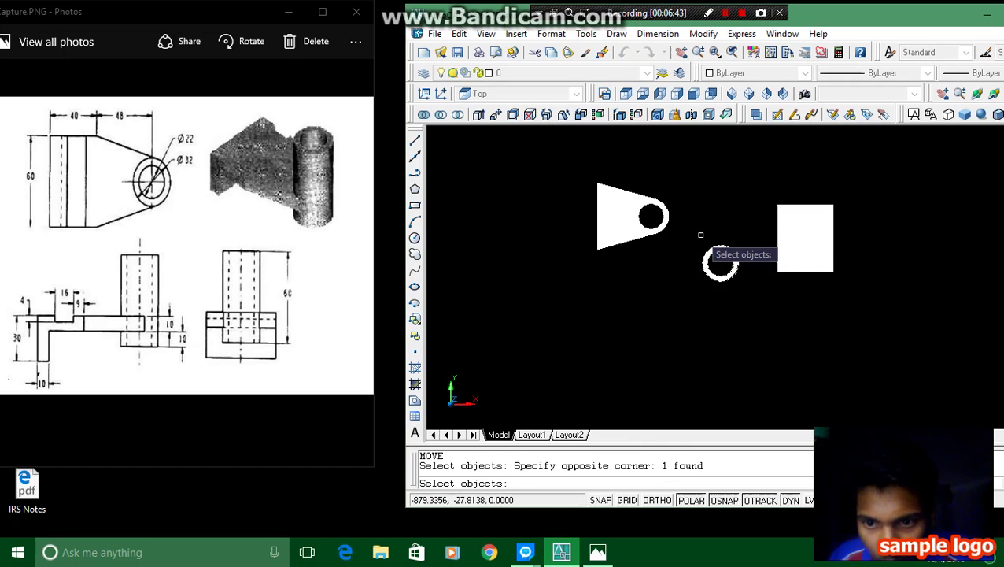
key("Return")
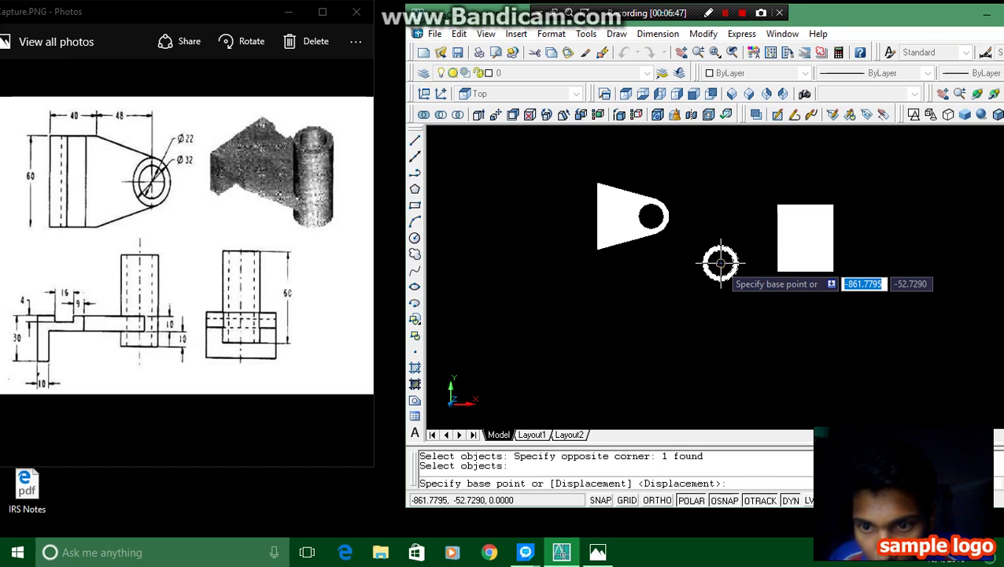
left_click(721, 264)
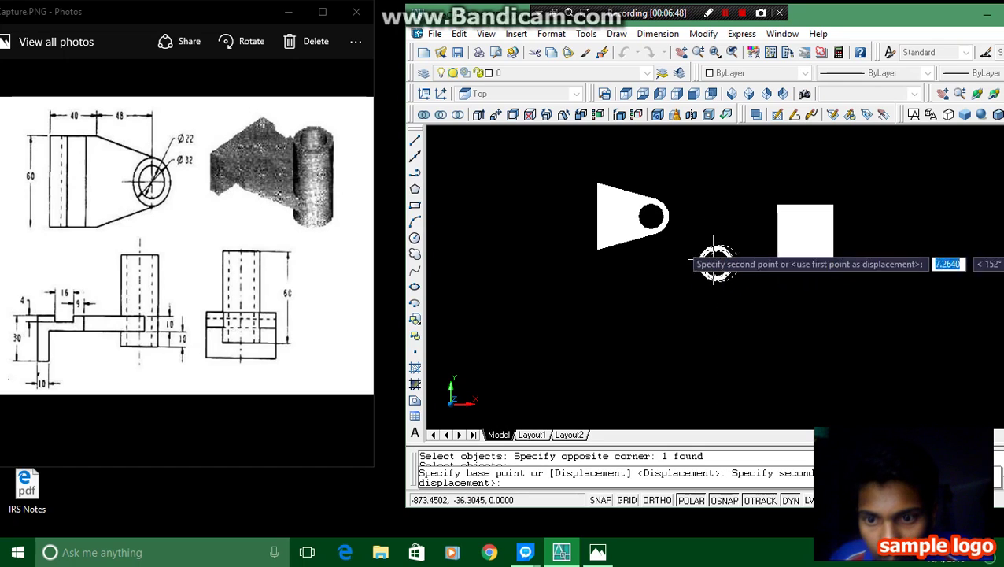
left_click(652, 215)
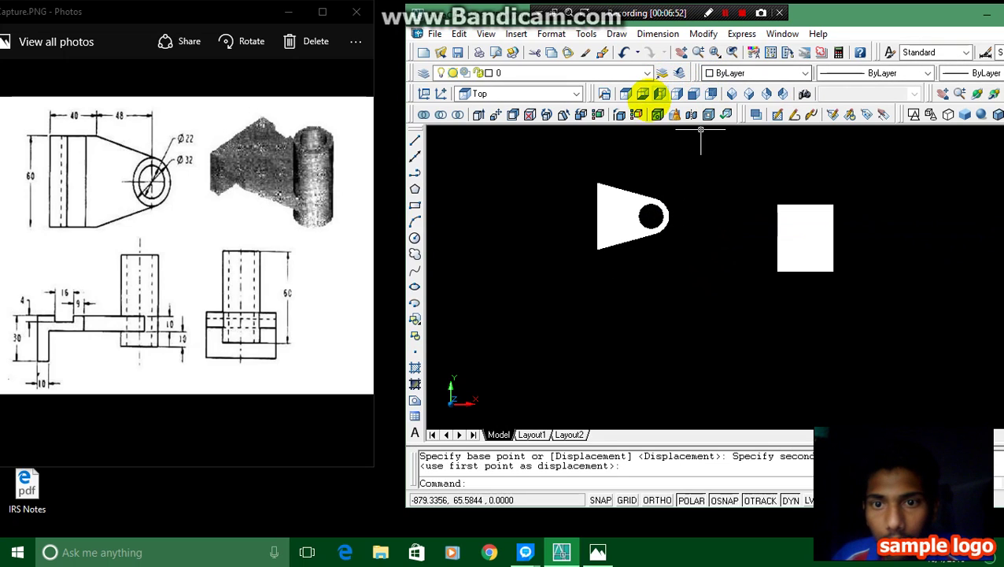
- Switch to Top then Front view and undo the previous move
left_click(625, 93)
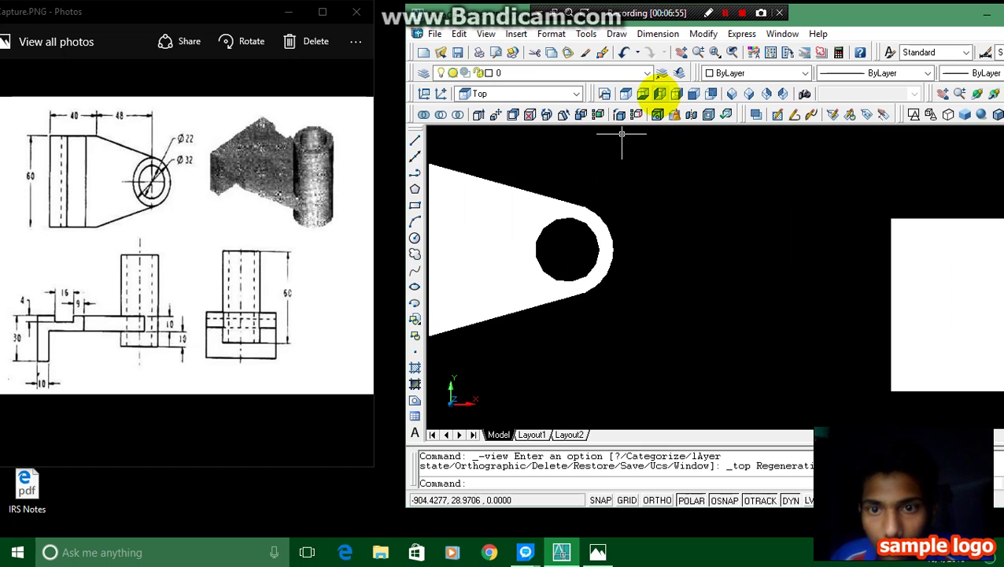
left_click(693, 94)
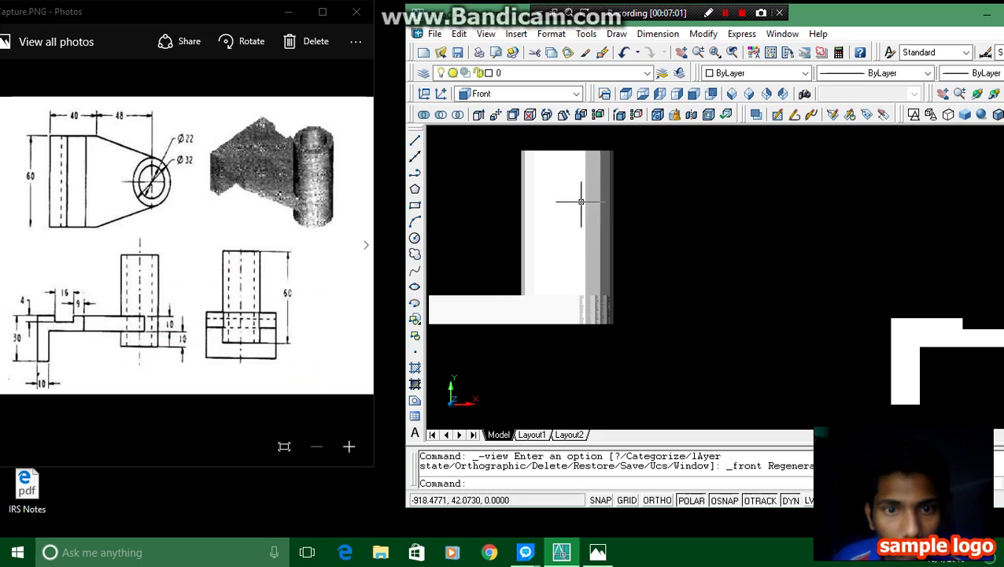
key("ctrl+z")
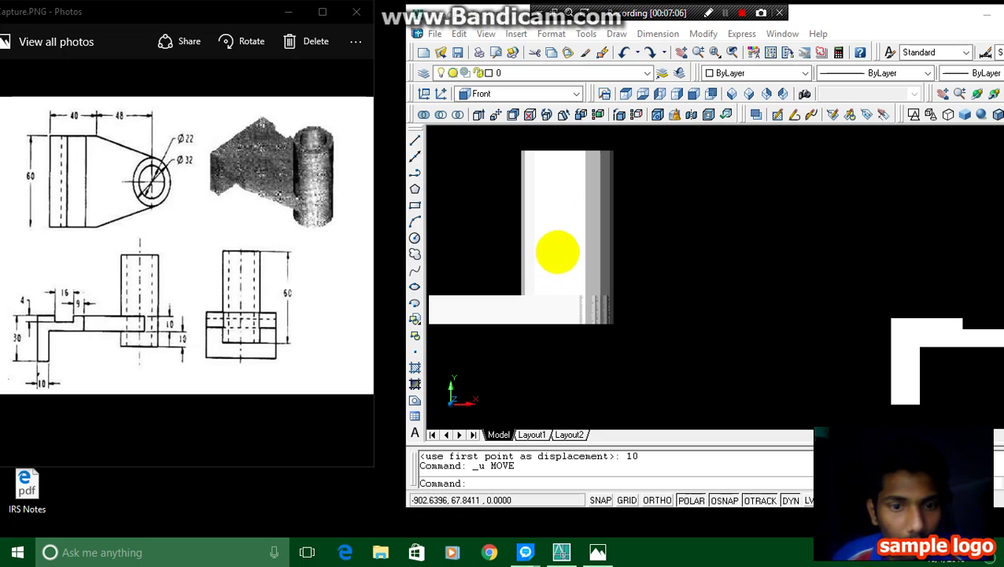
- Move the cylinder boss 10 units down from its top edge
left_click(626, 233)
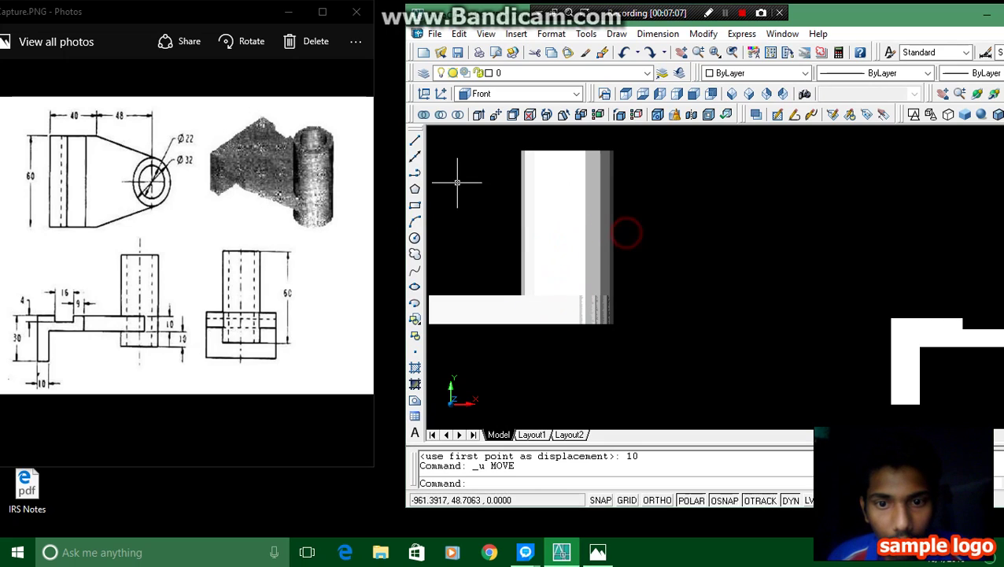
left_click(643, 234)
left_click(485, 152)
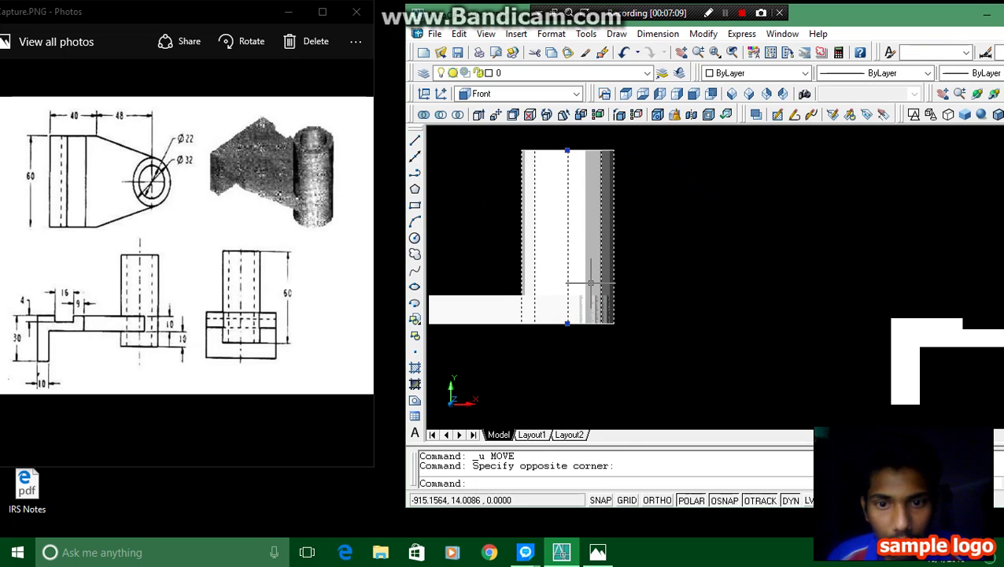
type("m")
key("Return")
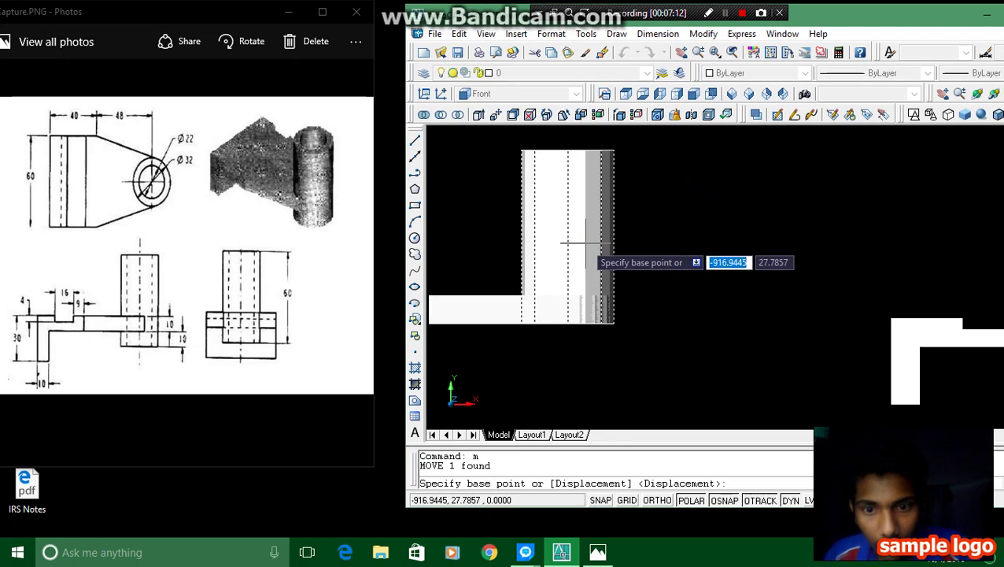
left_click(567, 149)
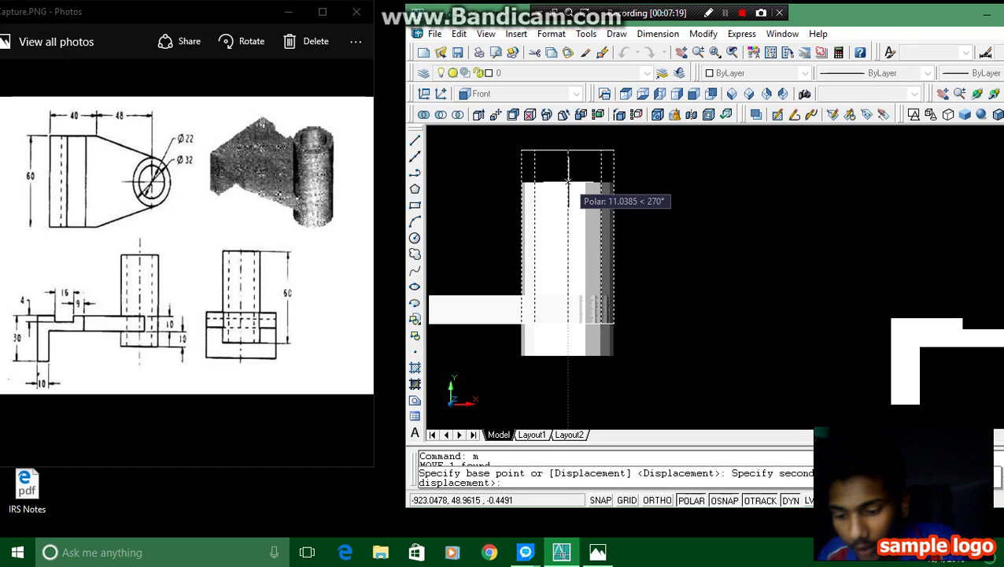
type("10")
key("Return")
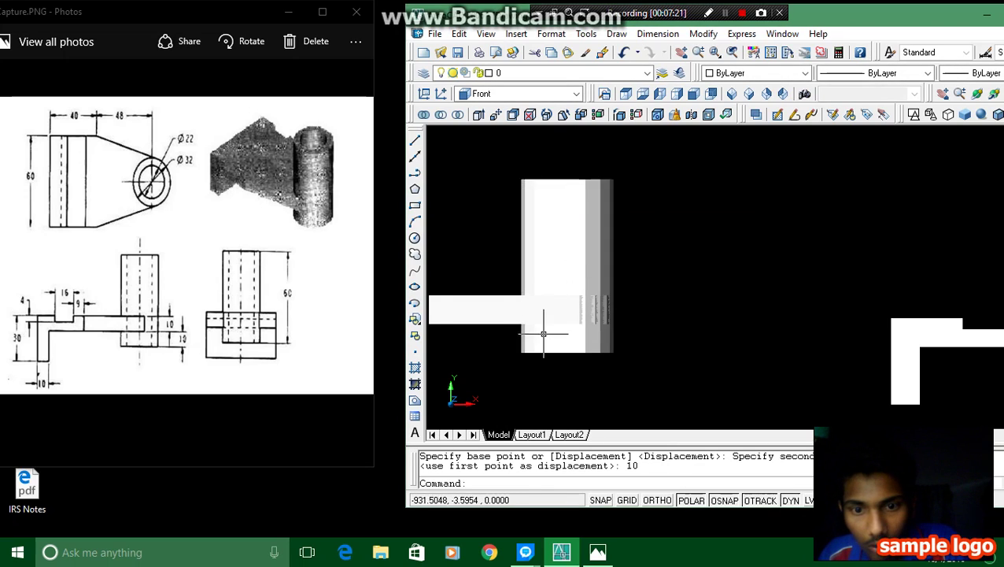
scroll(577, 310, "down", 2)
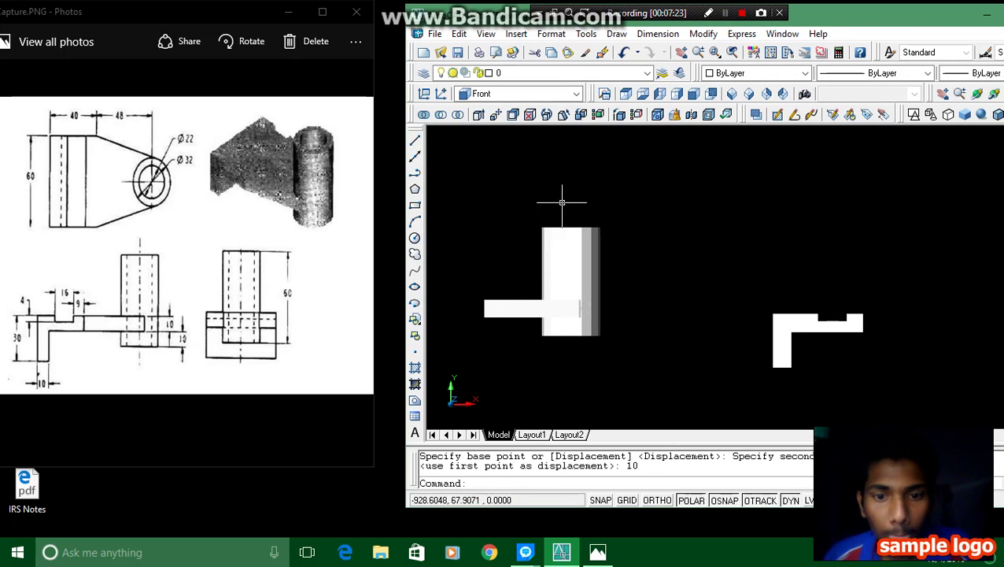
- In Front view, move the plate and boss from the plate's left end onto the back block, then view from Top
left_click(709, 14)
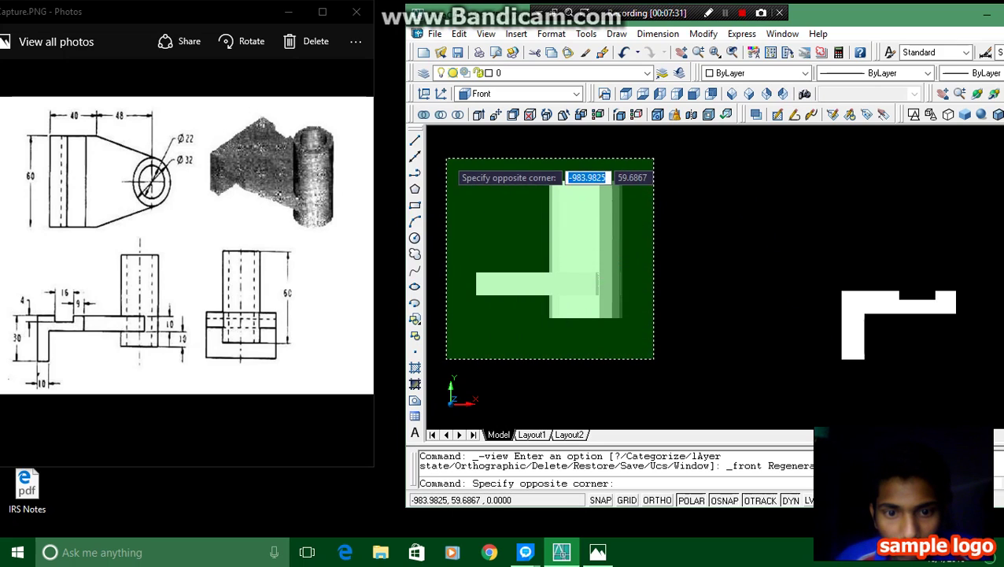
left_click(444, 157)
type("m")
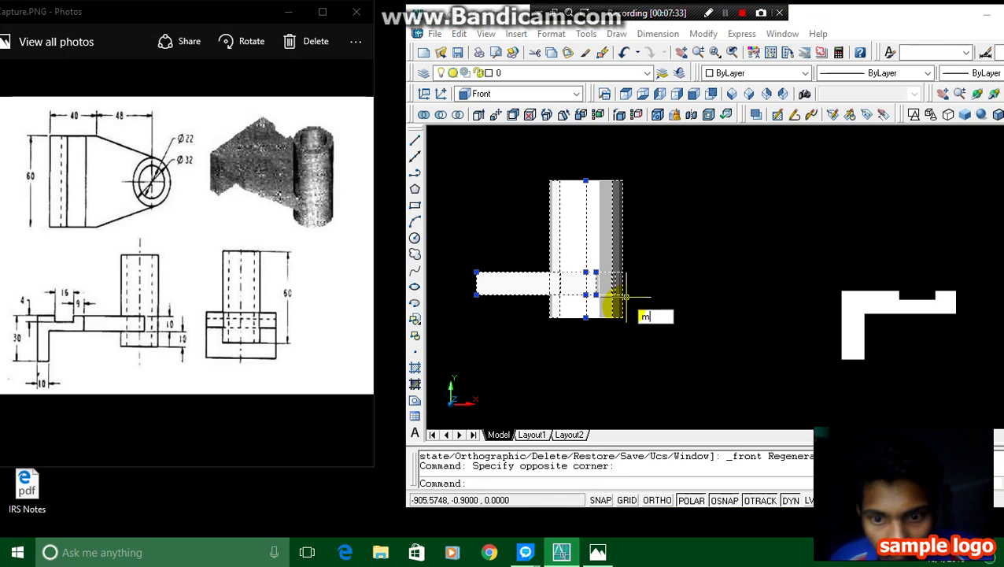
key("Return")
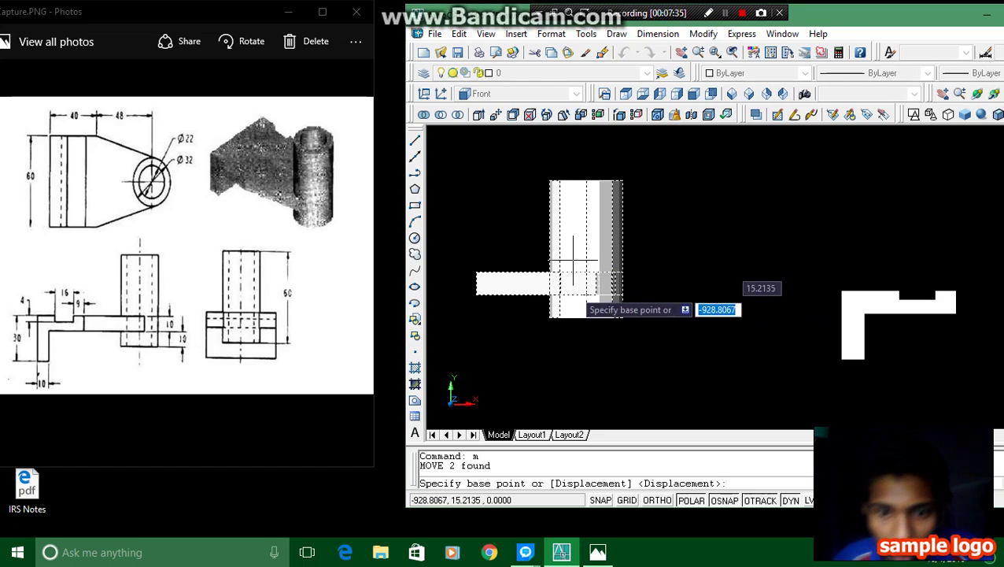
left_click(472, 284)
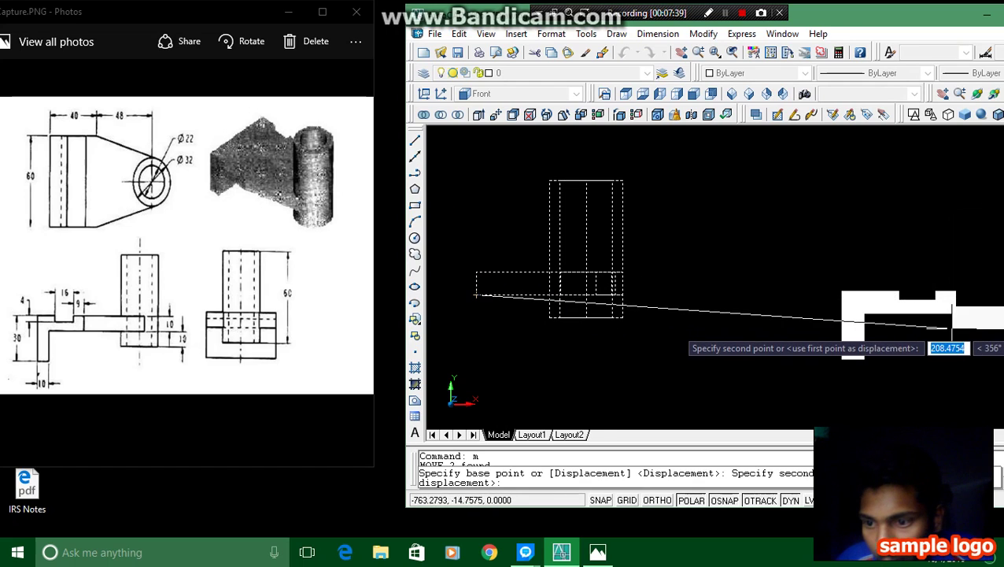
scroll(982, 340, "up", 5)
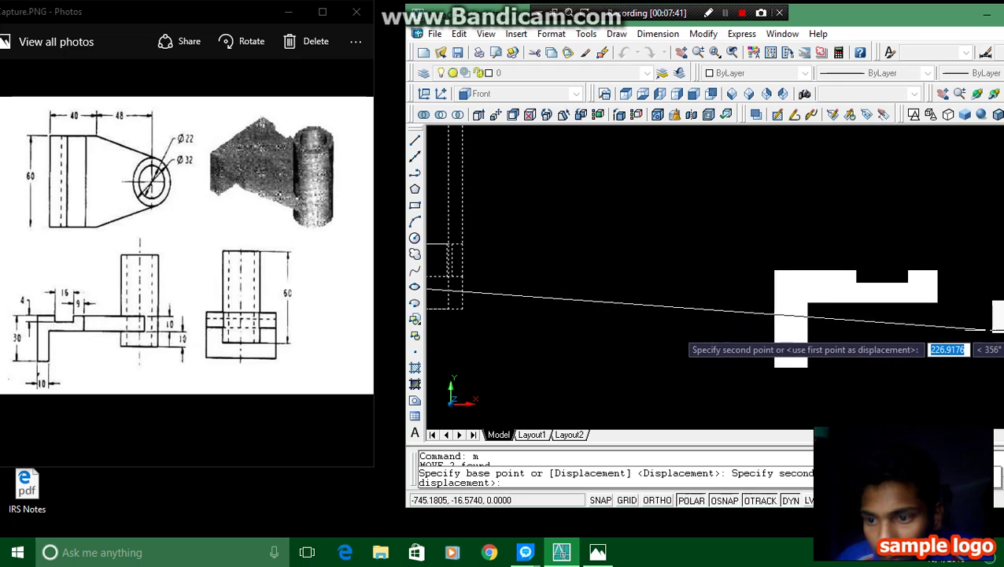
left_click(879, 275)
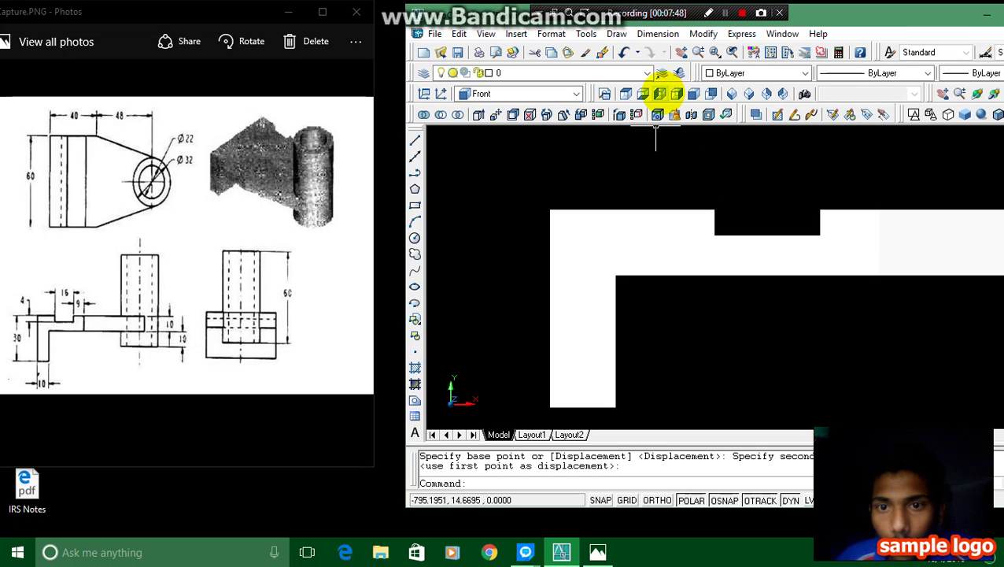
left_click(627, 93)
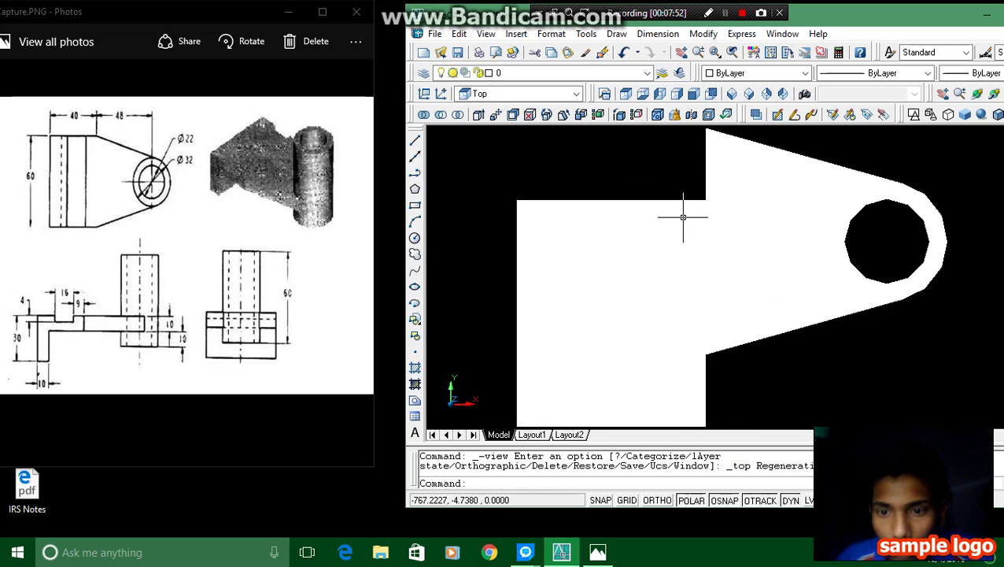
- Select the tapered plate and circle and start a move, then cancel it
scroll(683, 217, "down", 6)
scroll(664, 163, "up", 4)
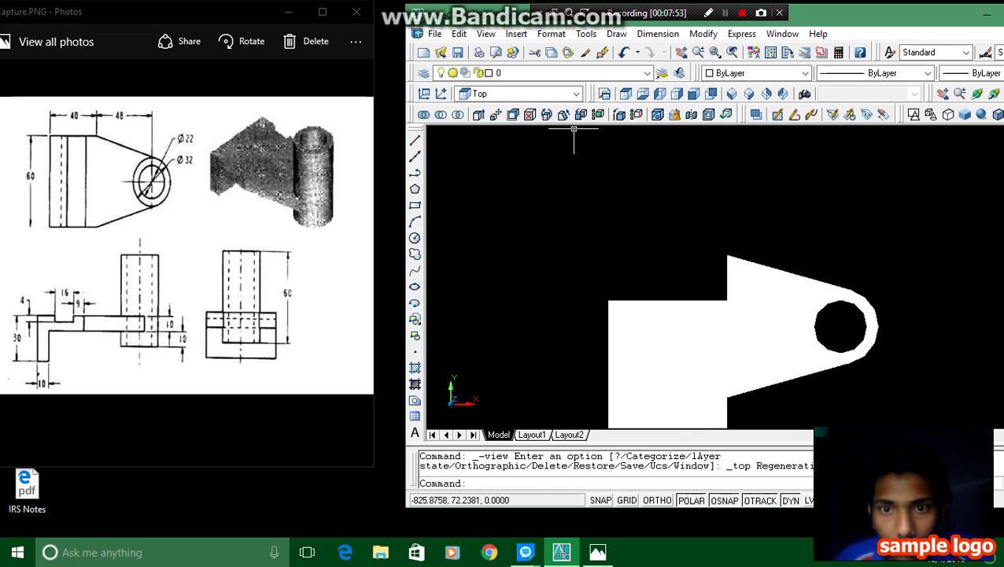
left_click(857, 399)
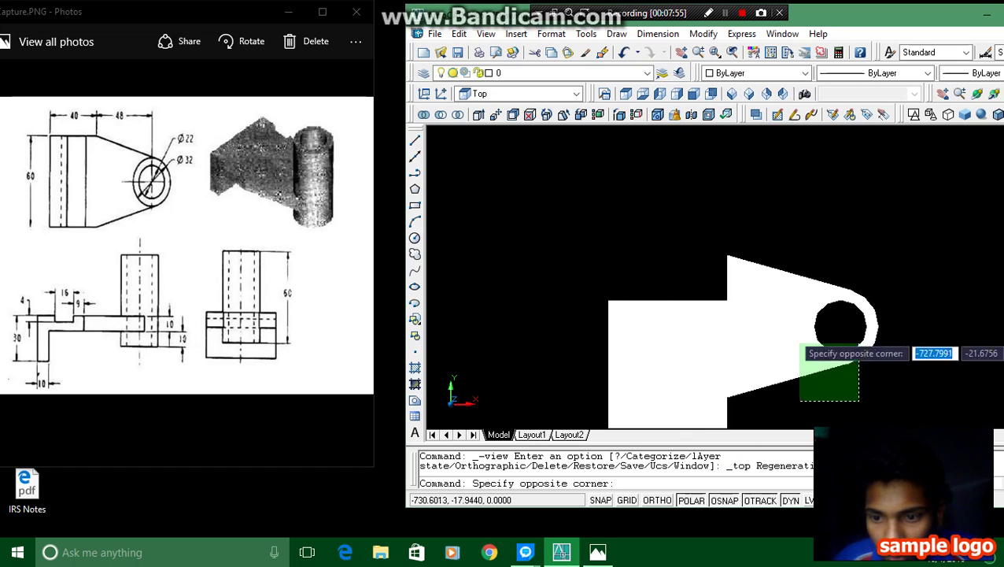
left_click(735, 195)
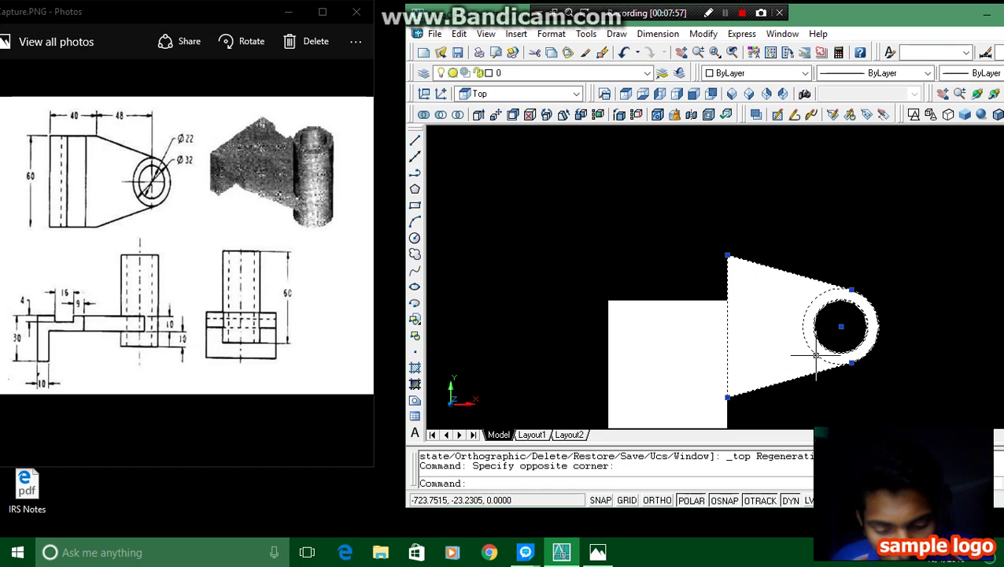
type("m")
key("Return")
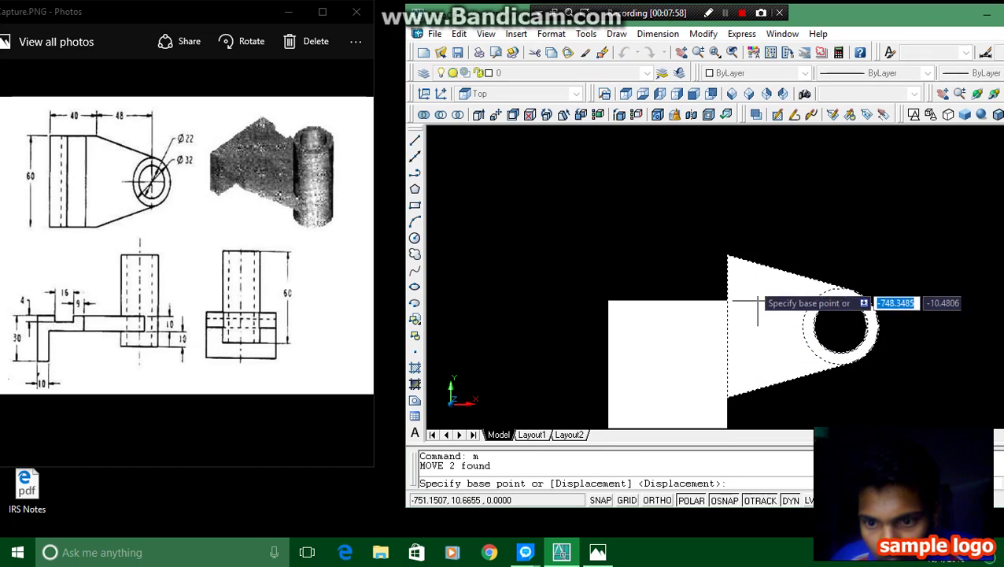
left_click(731, 257)
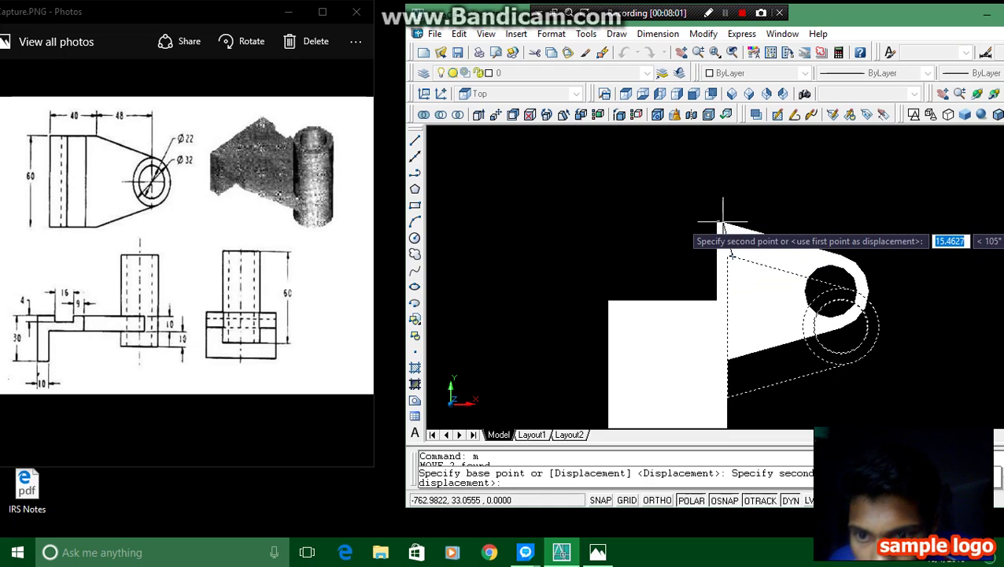
key("Escape")
- Move the tapered plate and hole 18.95 units down from its top corner to the block edge
left_click(879, 391)
left_click(775, 226)
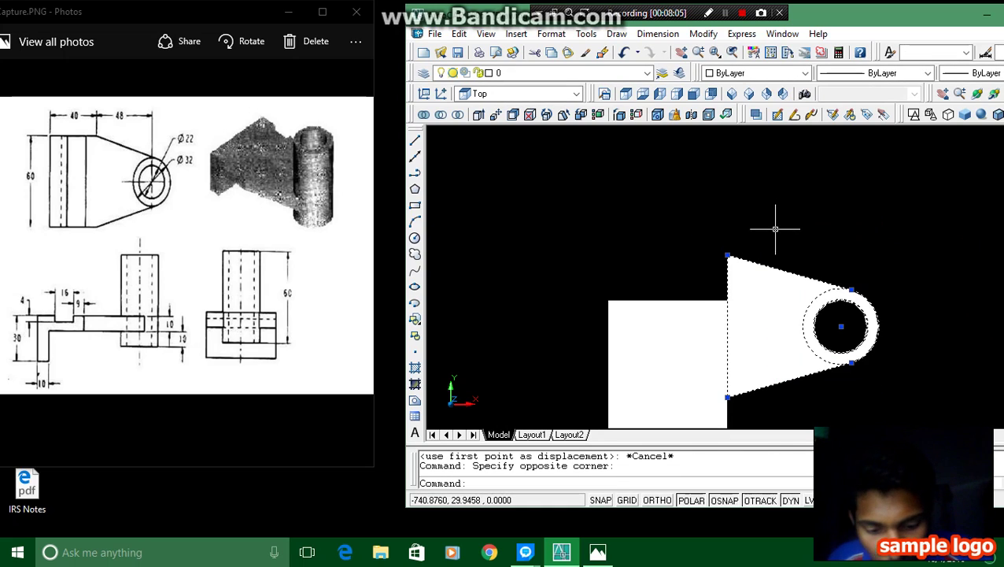
type("m")
key("Return")
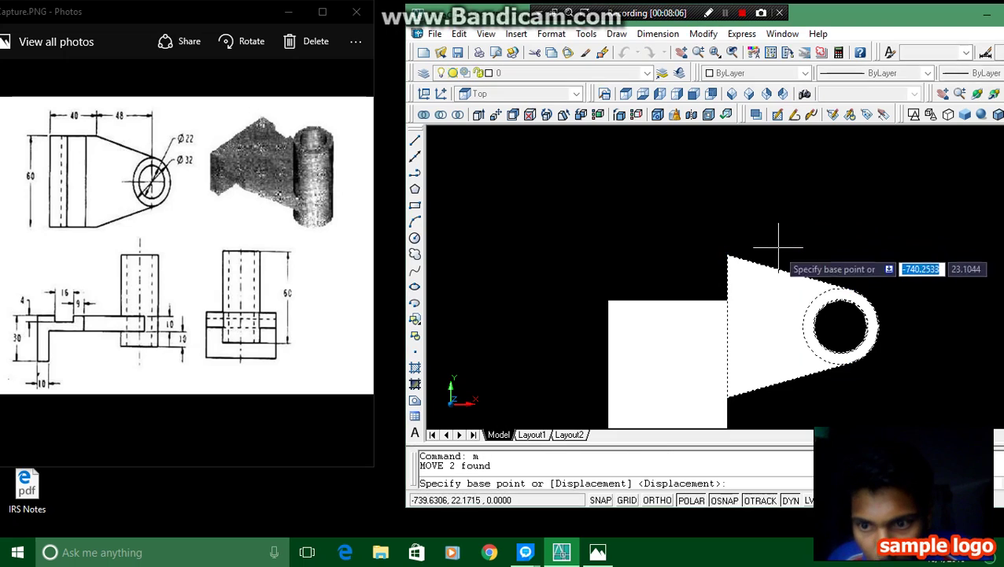
left_click(725, 255)
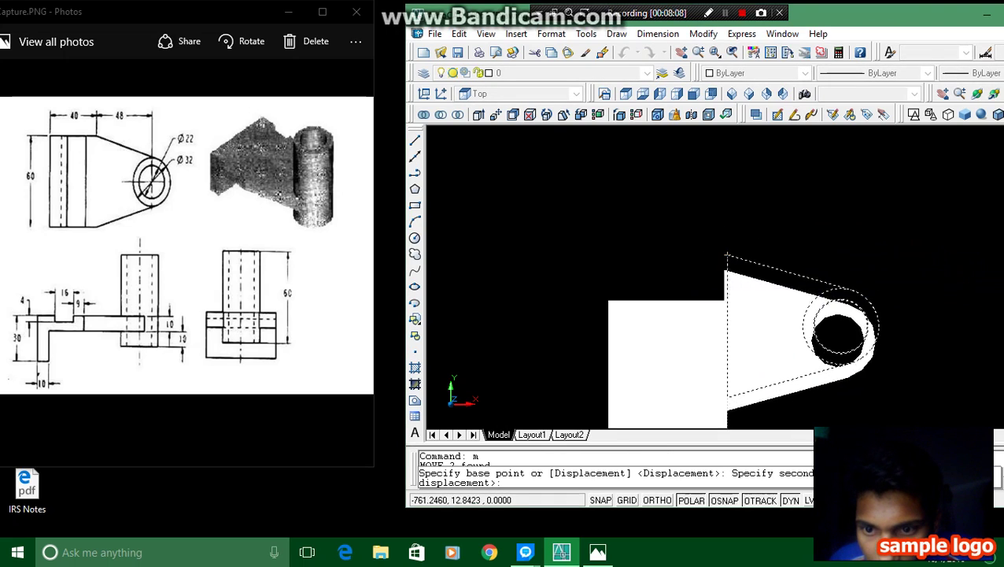
left_click(726, 300)
scroll(735, 292, "down", 2)
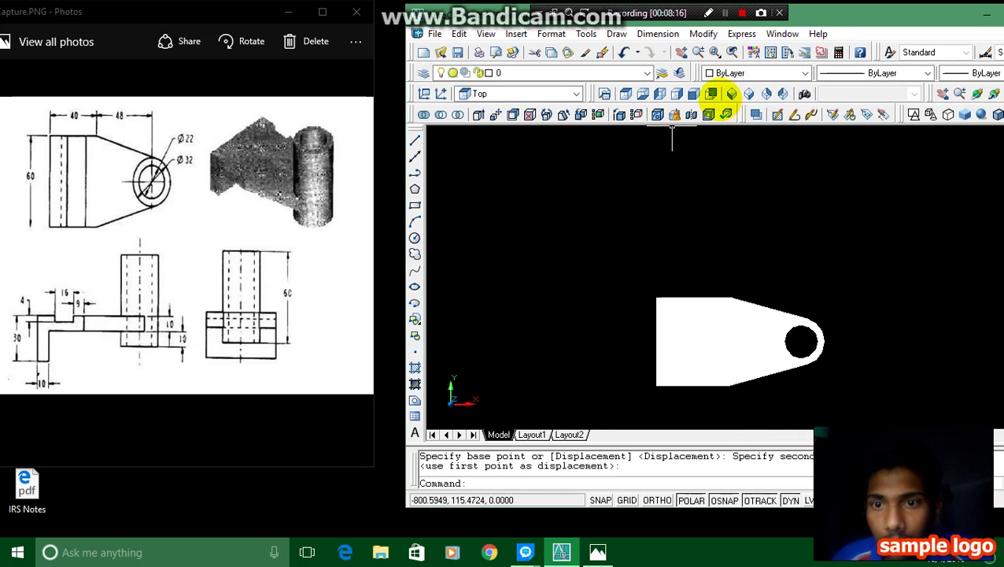
- Switch to SW Isometric and orbit the bracket to a tilted view, boss at lower right
left_click(731, 94)
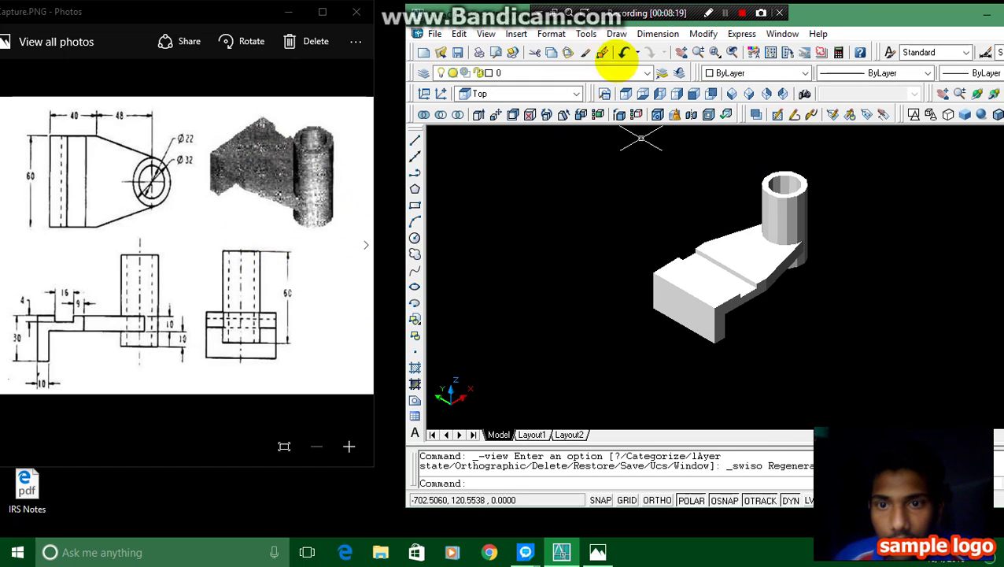
left_click(740, 94)
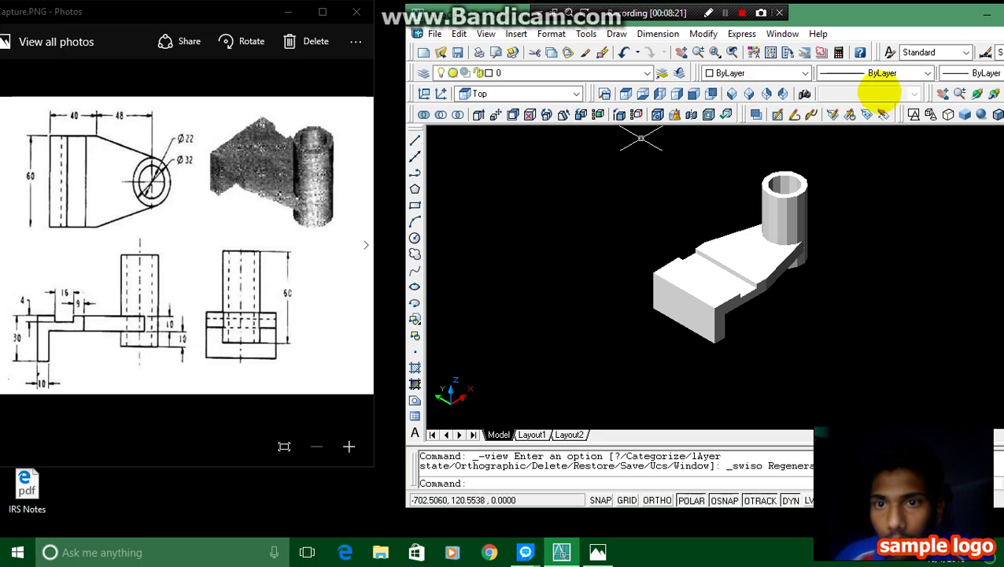
left_click(976, 93)
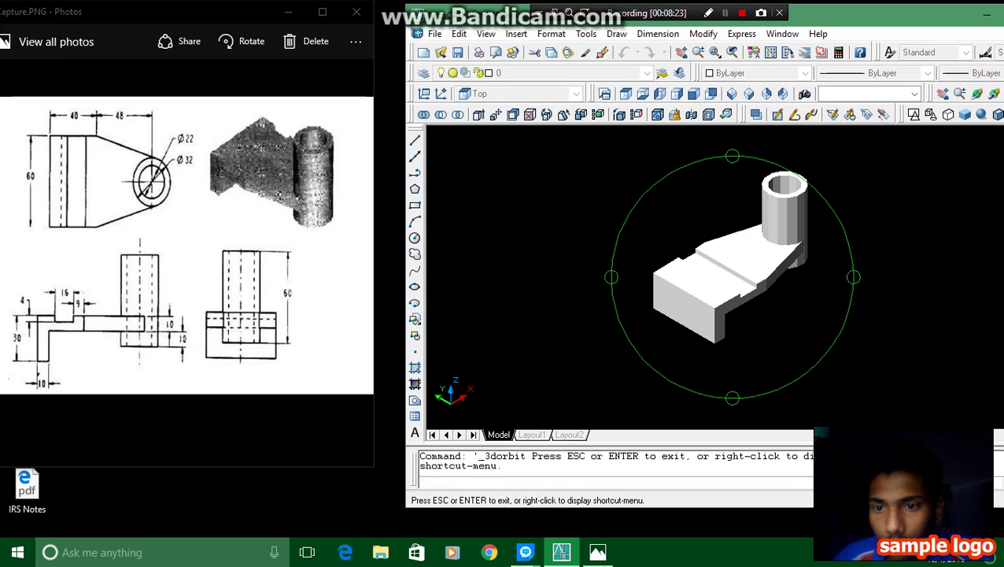
left_click_drag(864, 265, 714, 213)
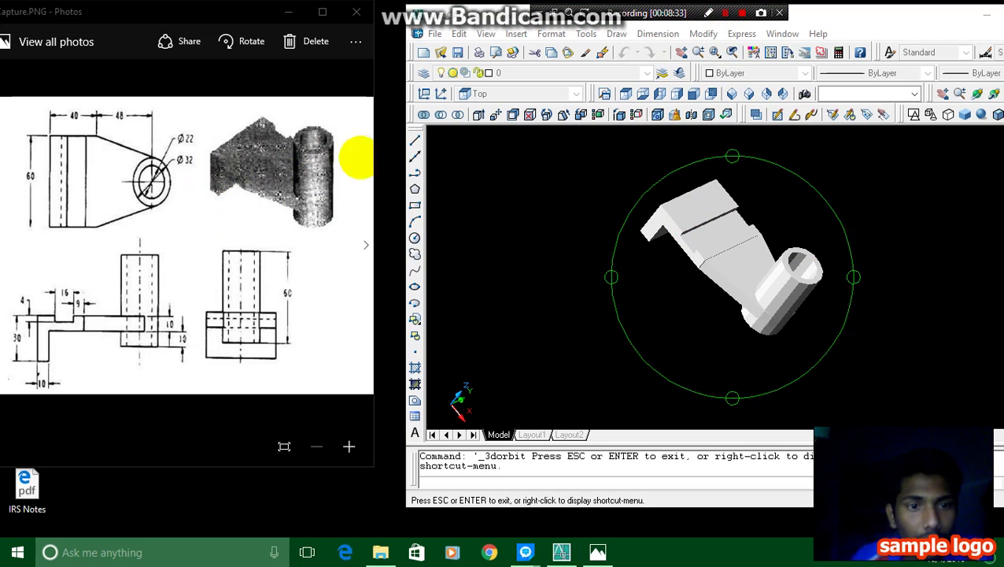